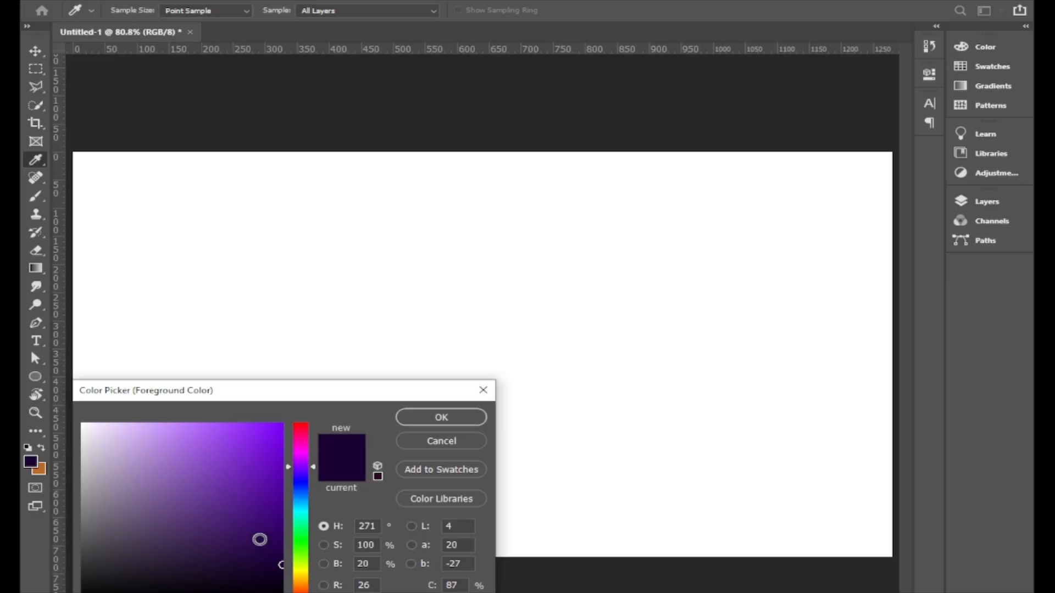
Pick a dark purple foreground colour and fill the white background with it
left_click(266, 537)
left_click(441, 418)
key("v")
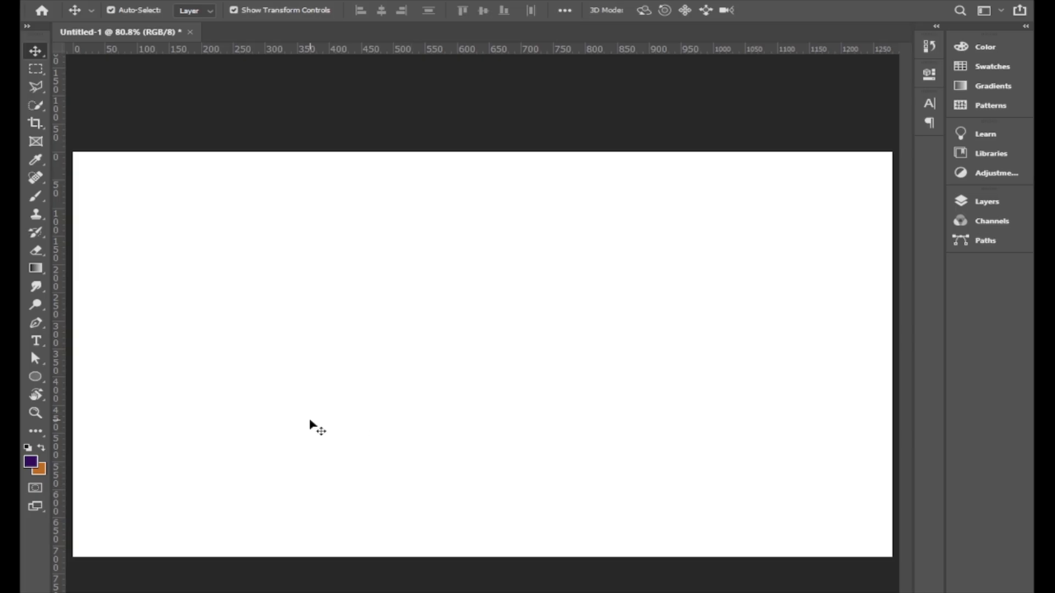
key("alt+BackSpace")
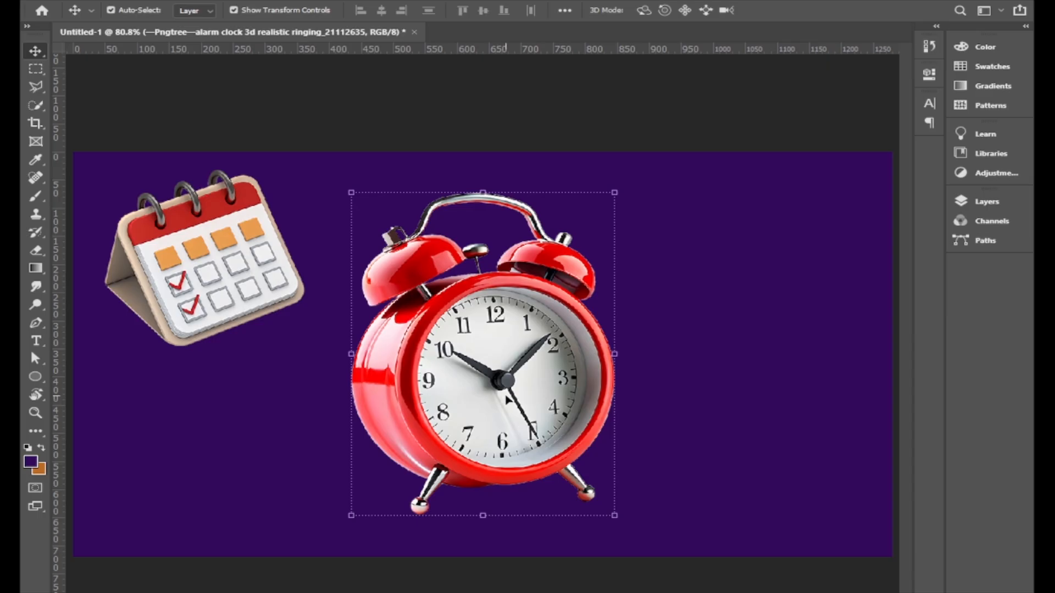
Place the alarm clock along the canvas's left side and the calendar beside the clock's lower right
left_click_drag(509, 400, 265, 403)
left_click(296, 170)
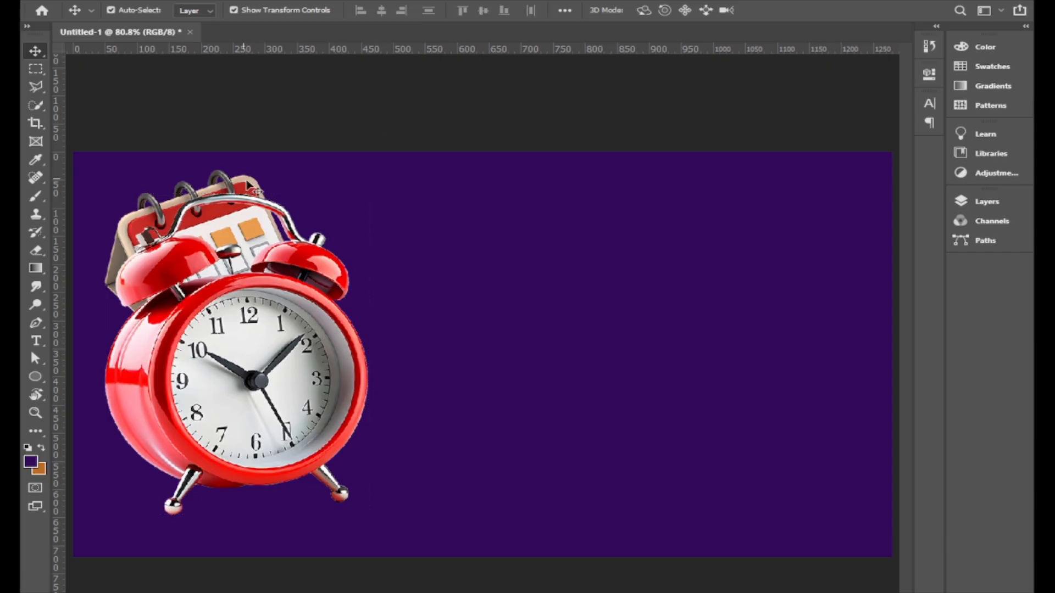
left_click_drag(250, 189, 519, 353)
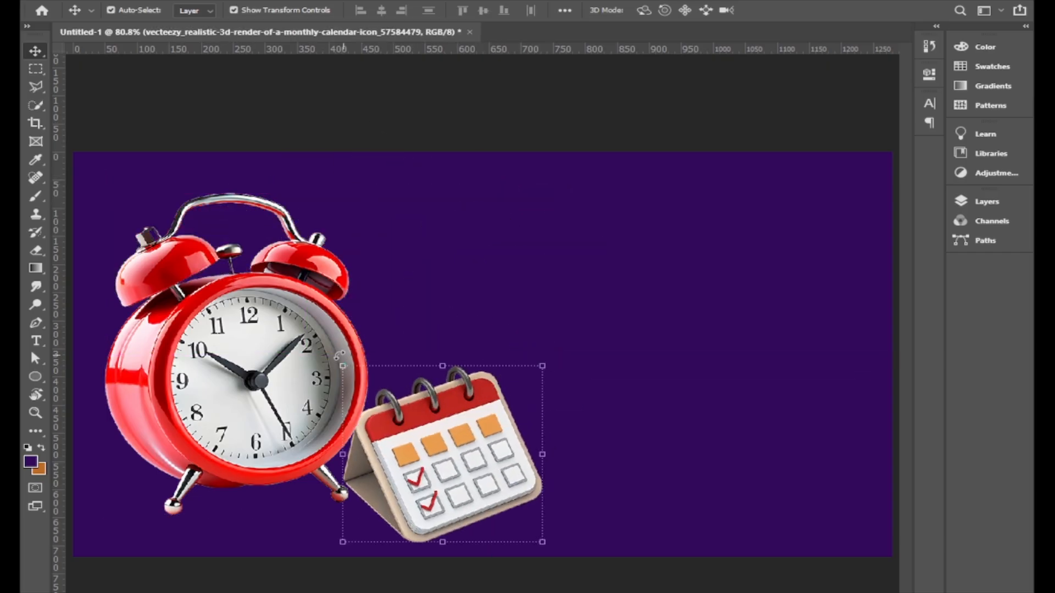
left_click_drag(273, 361, 263, 332)
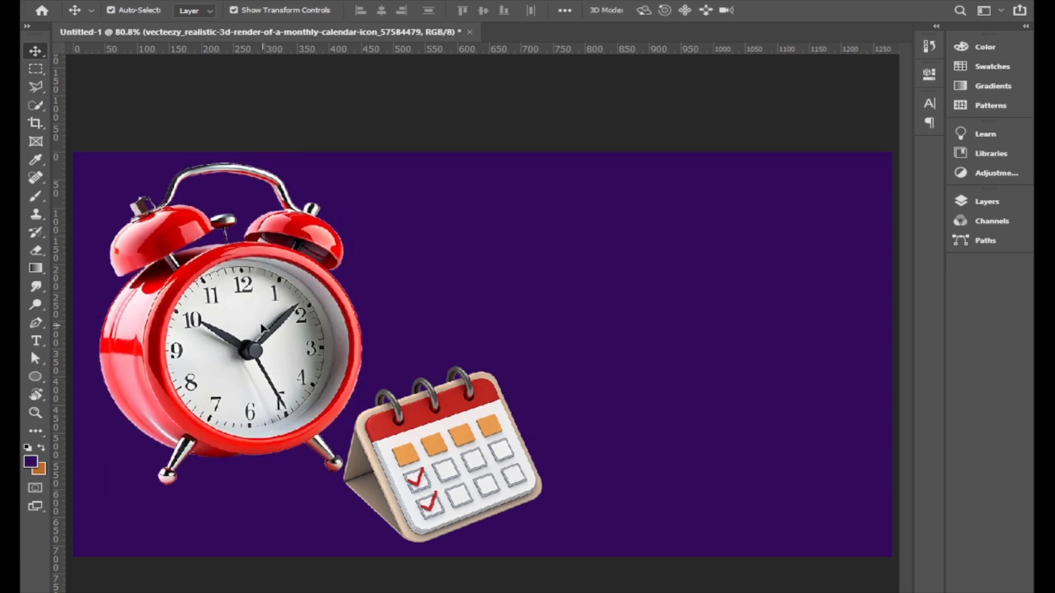
left_click(437, 111)
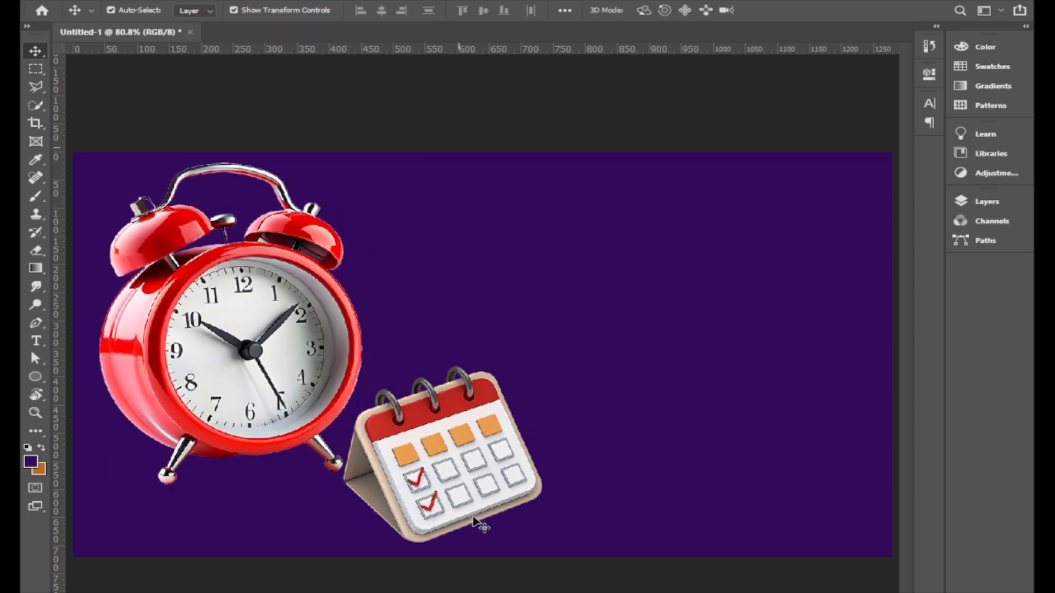
left_click(456, 467)
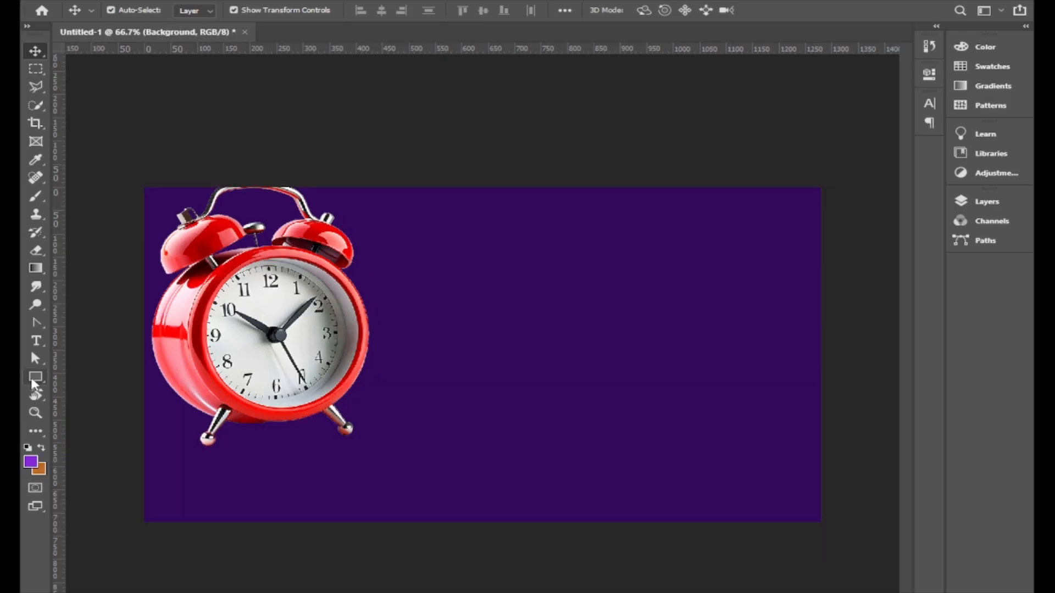
Draw a rectangle about 613 × 319 px over the canvas's lower-left corner and fill it with orange-brown
left_click(34, 376)
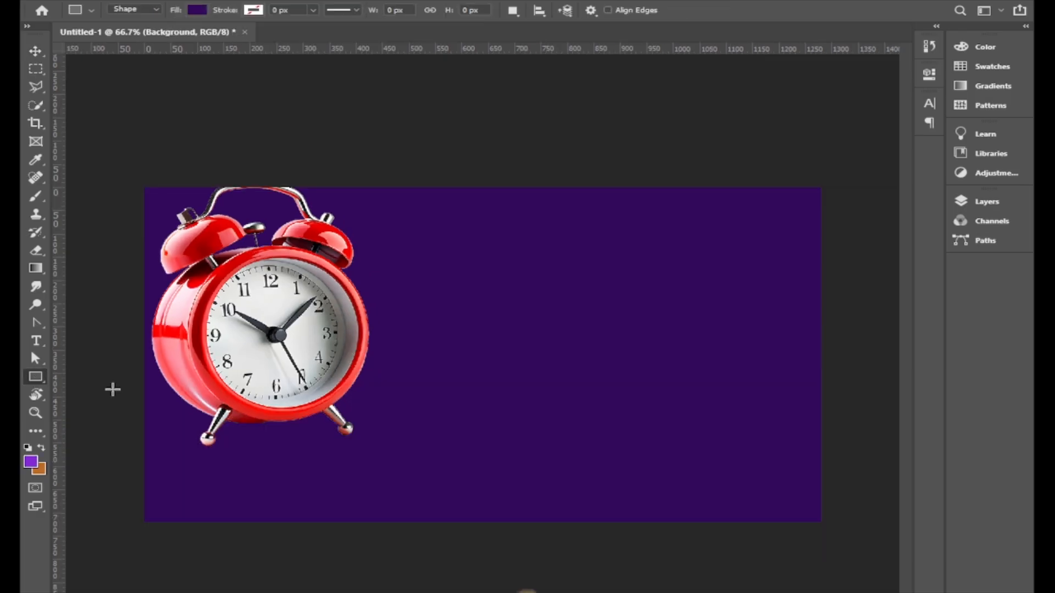
left_click_drag(127, 400, 450, 548)
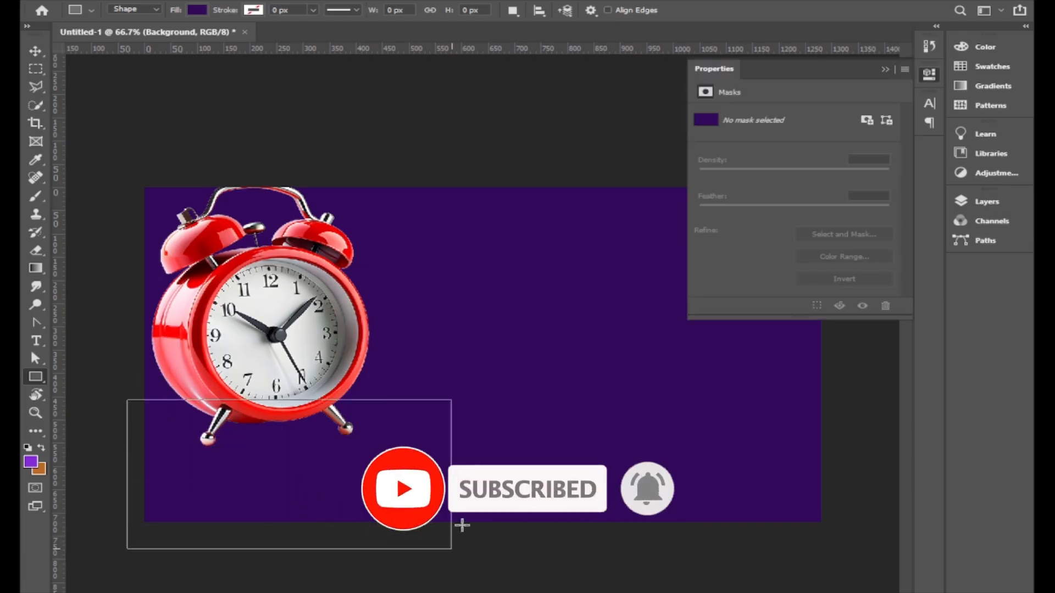
left_click(706, 159)
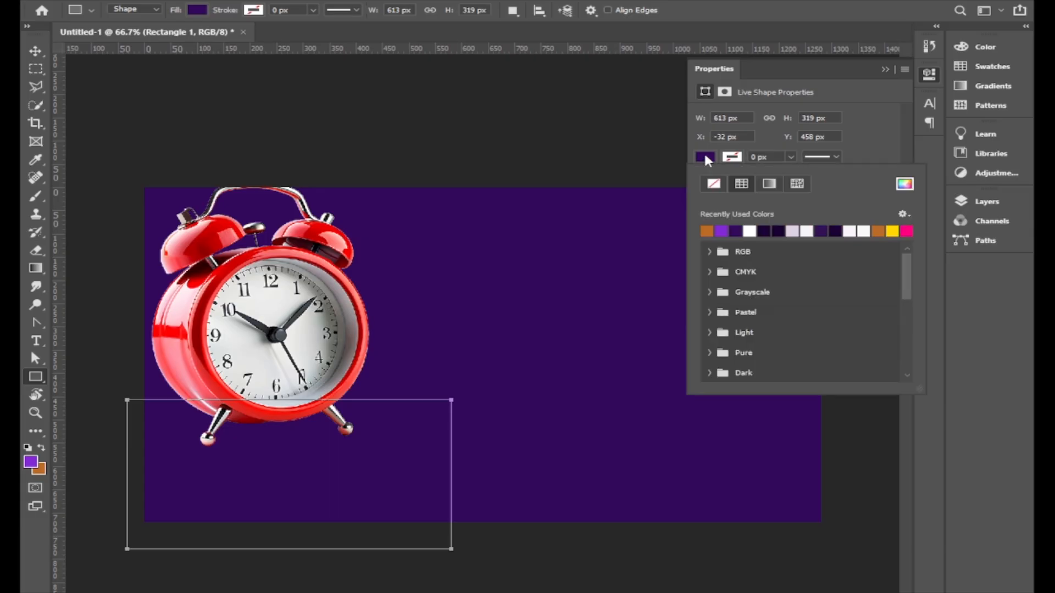
left_click(707, 230)
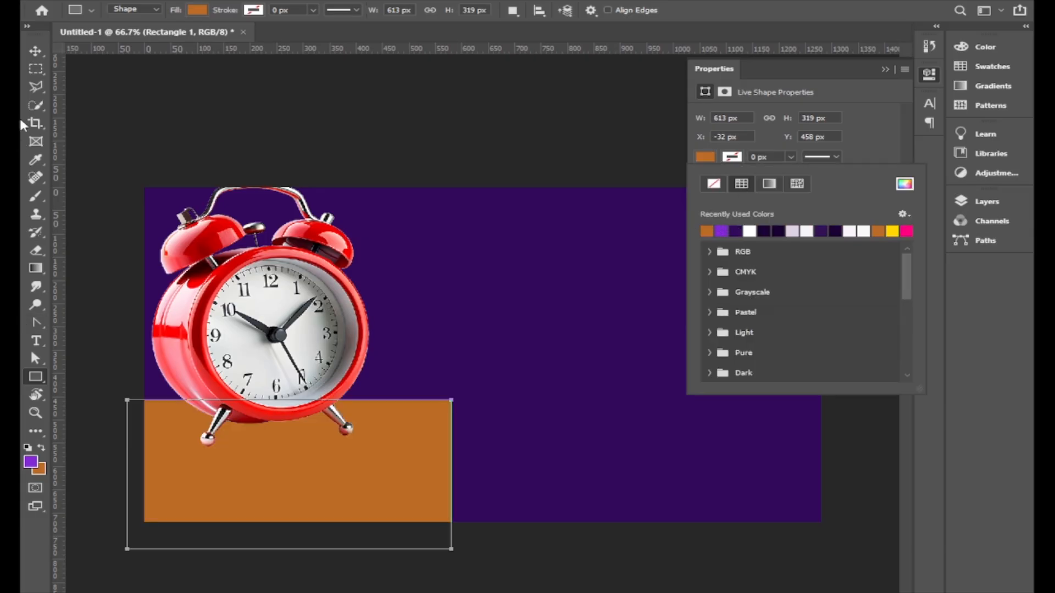
left_click(31, 53)
left_click(100, 368)
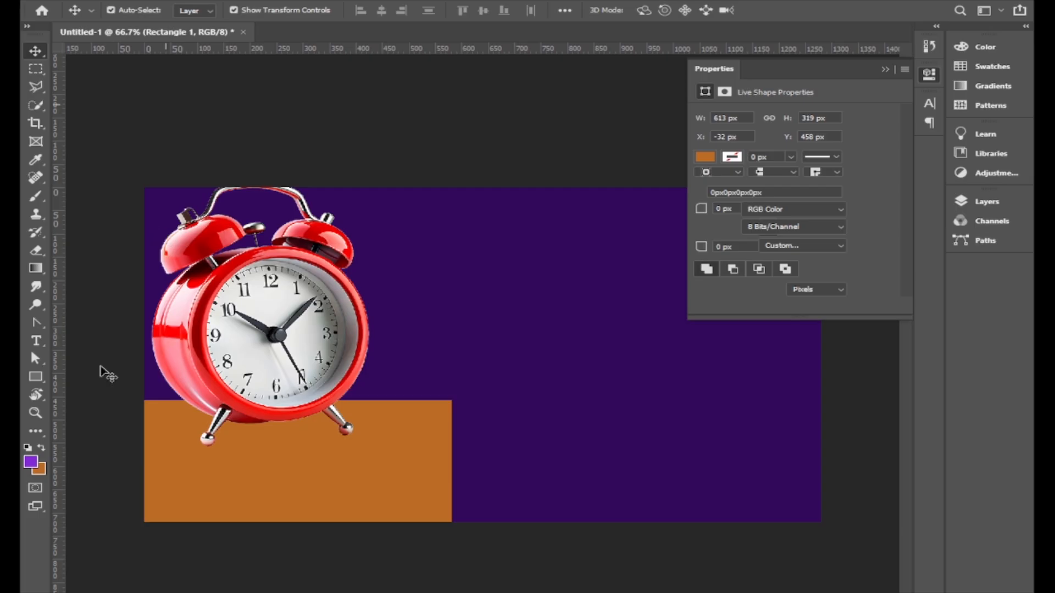
Draw a second rectangle, about 677 × 173 px, across the lower part of the orange-brown rectangle
left_click(34, 377)
left_click_drag(135, 472, 485, 552)
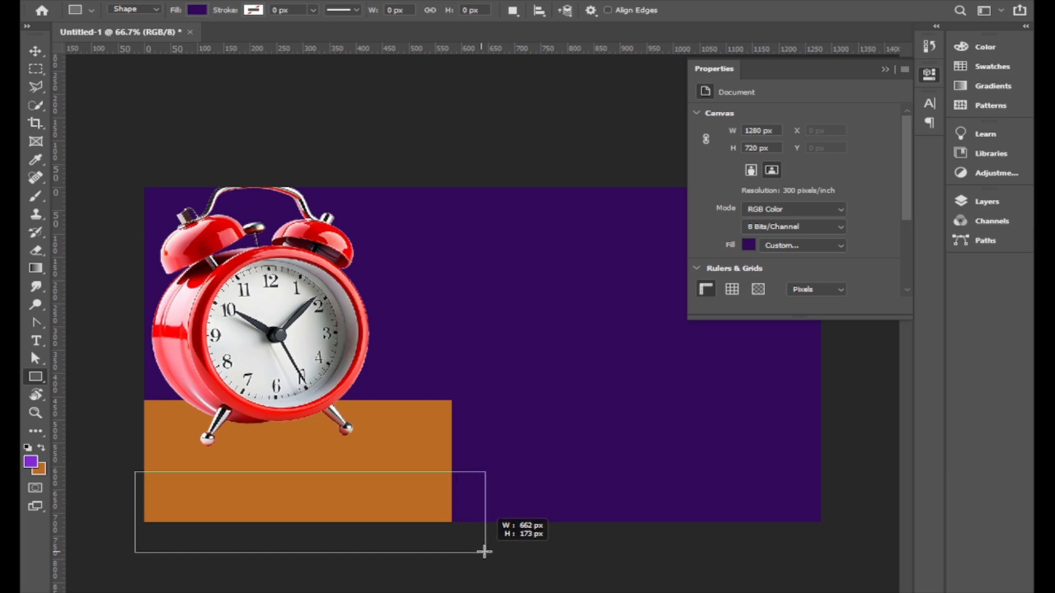
left_click_drag(484, 552, 493, 553)
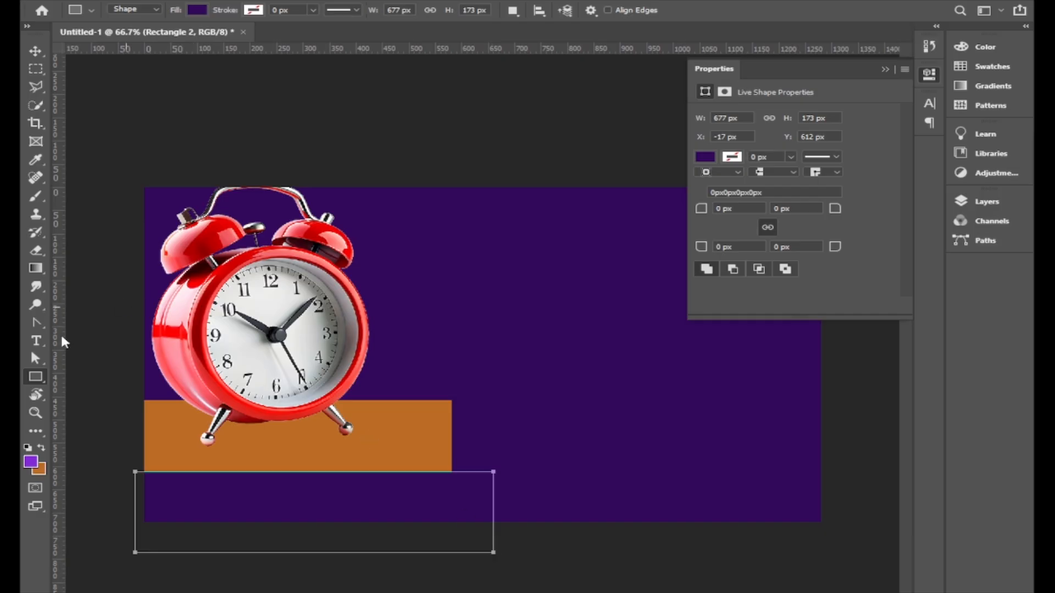
Move the second rectangle's upper-right corner point up to the orange-brown rectangle's upper-right corner, giving it a slanted top edge
left_click(35, 360)
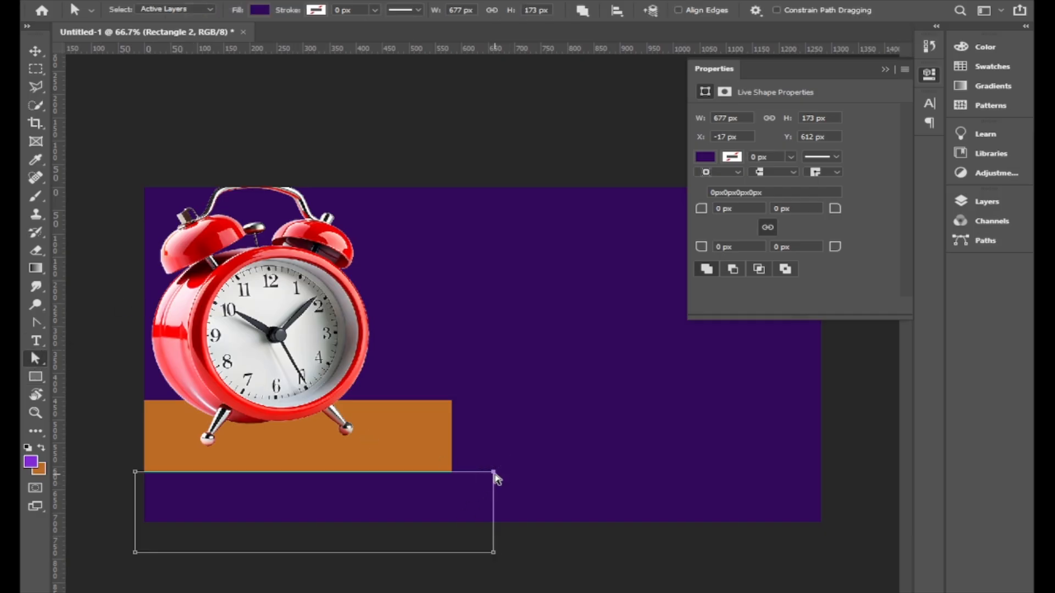
left_click_drag(493, 472, 450, 407)
left_click(478, 242)
left_click(35, 50)
left_click(193, 104)
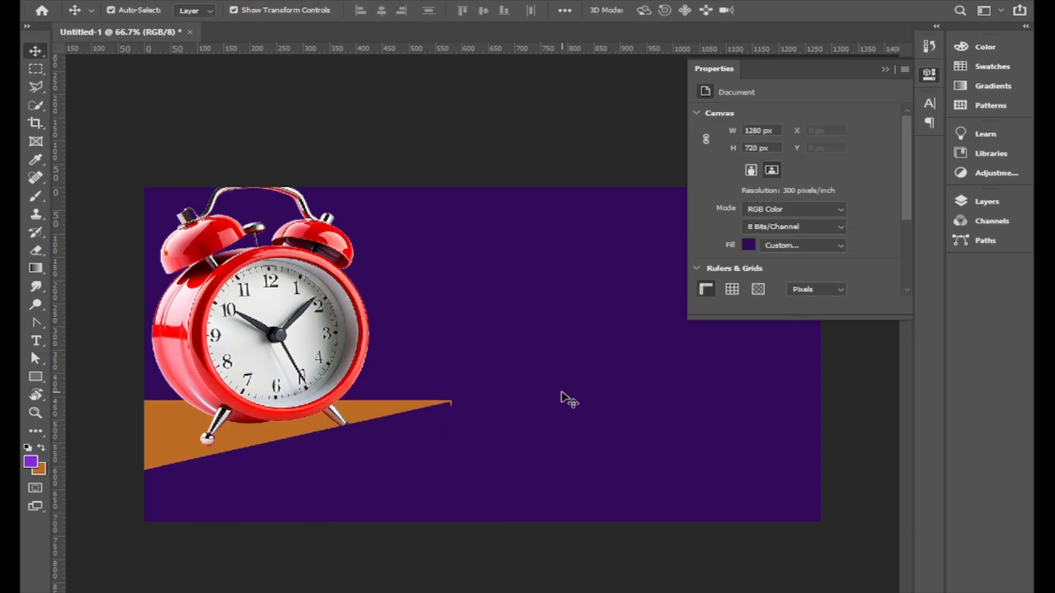
Fill the slanted shape with the bright purple foreground colour and nudge it slightly right and up
left_click(330, 501)
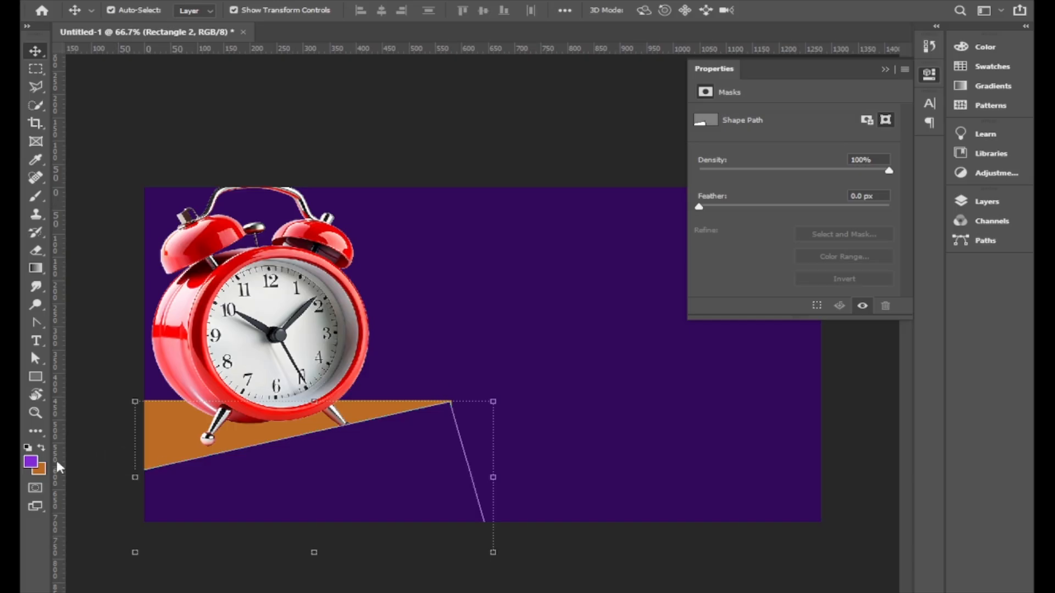
key("alt+BackSpace")
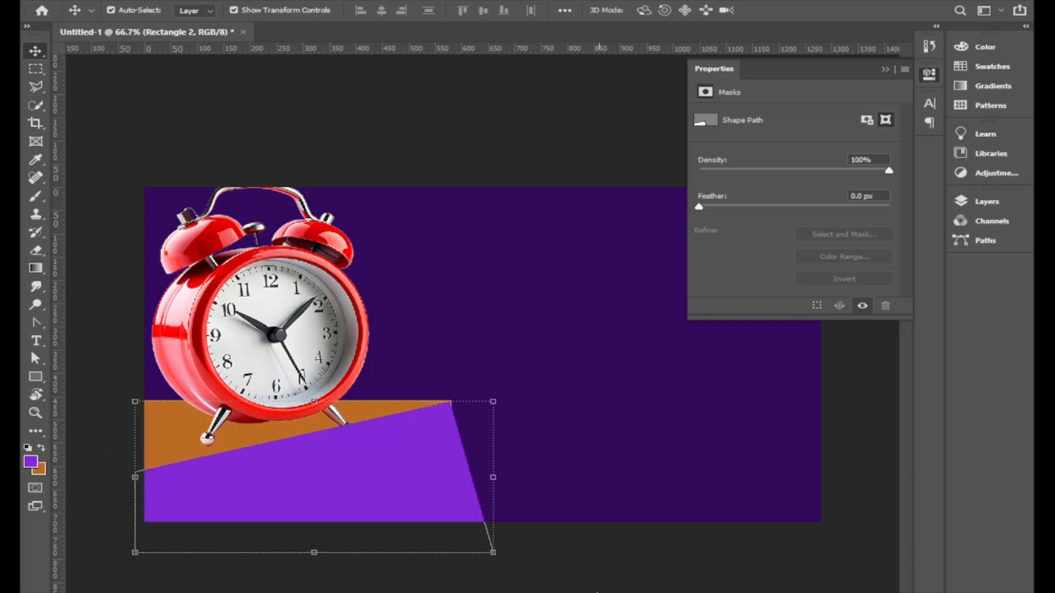
left_click(565, 582)
left_click(409, 472)
key("Right")
key("Right")
key("Right")
key("Up")
key("Up")
left_click(522, 561)
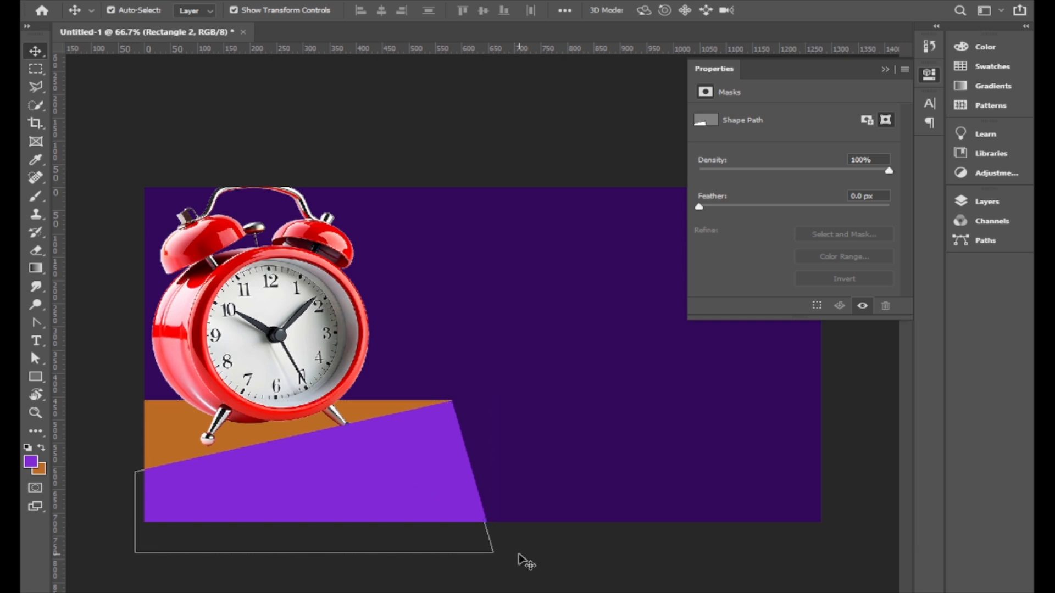
Bring the alarm clock layer in front of Rectangle 2
left_click(280, 358)
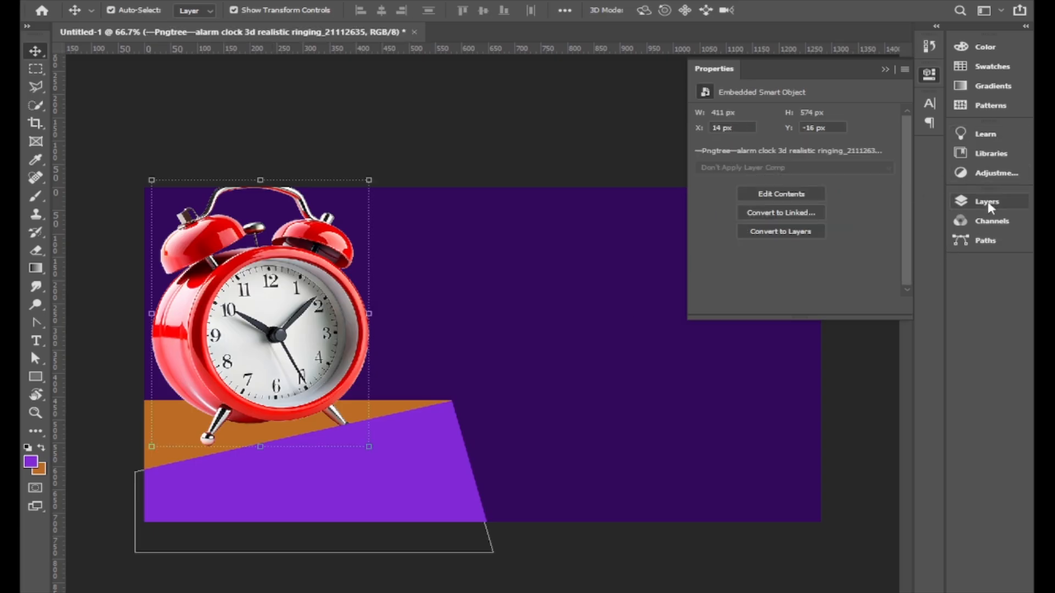
left_click(970, 203)
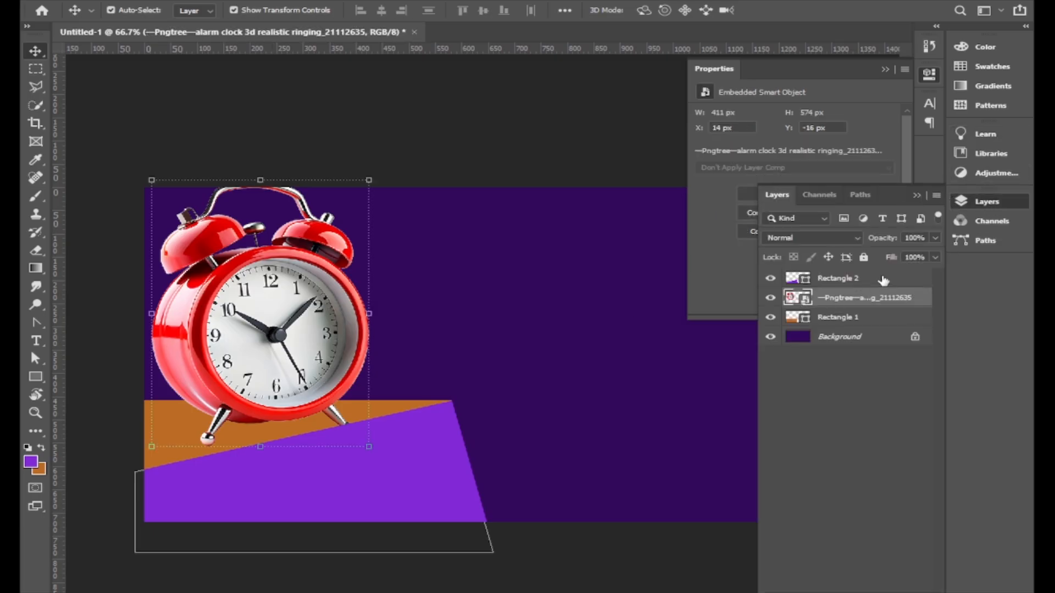
left_click_drag(894, 303, 894, 281)
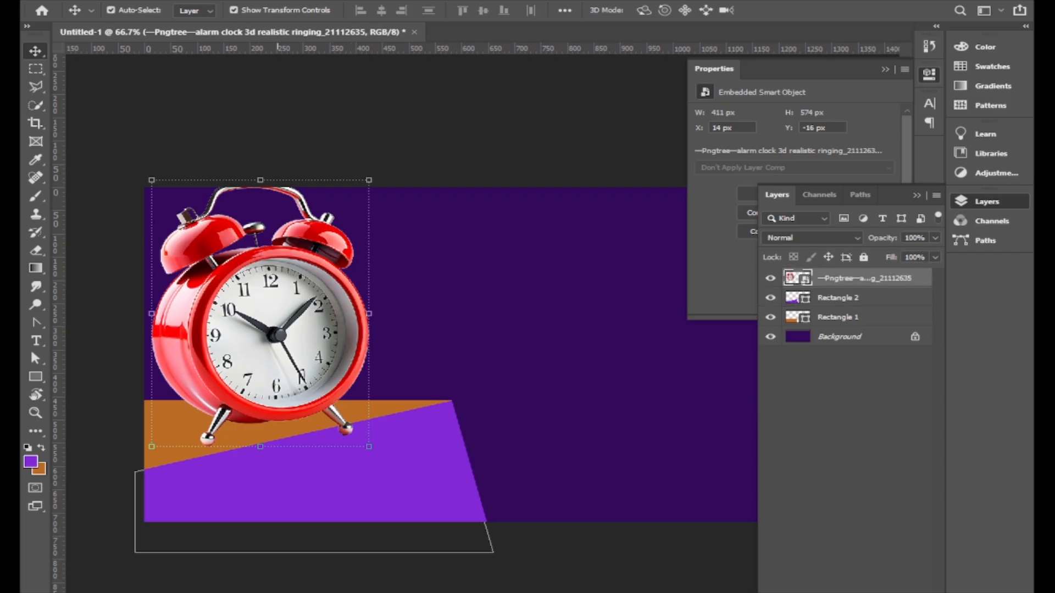
Move Rectangle 1 and Rectangle 2 together straight down until their top edge sits just above the clock's feet
left_click(895, 300)
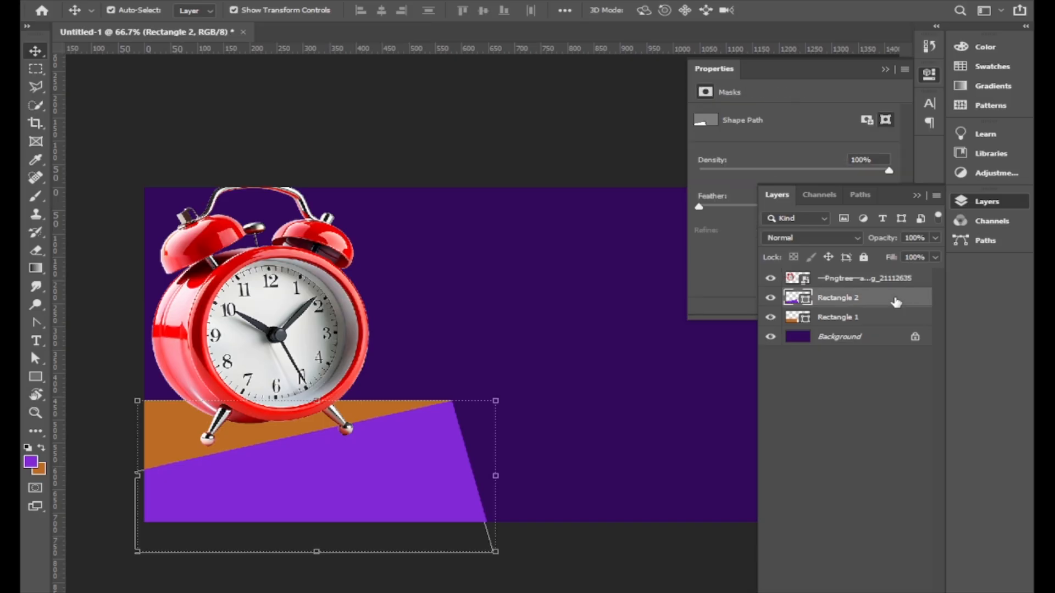
left_click(902, 318, "shift")
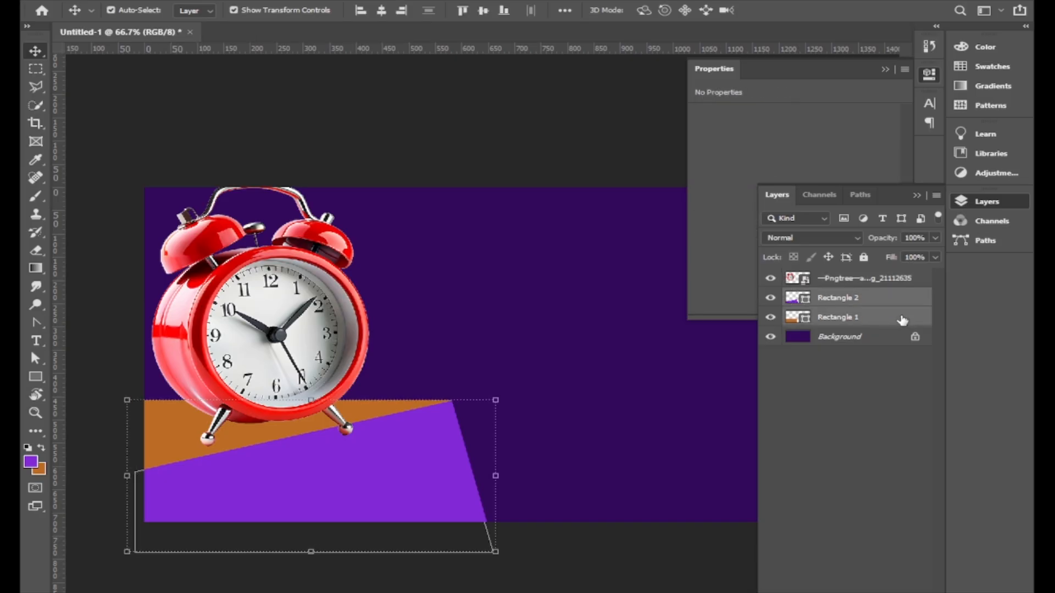
key("shift+Down")
key("shift+Down")
key("shift+Down")
key("shift+Down")
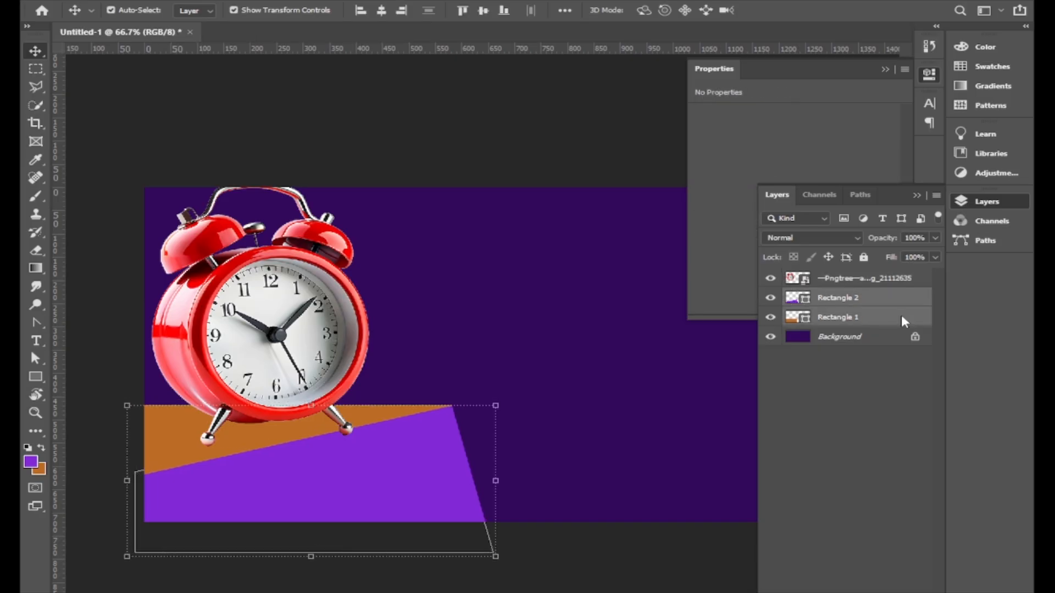
key("shift+Down")
key("shift+Down")
key("shift+Down")
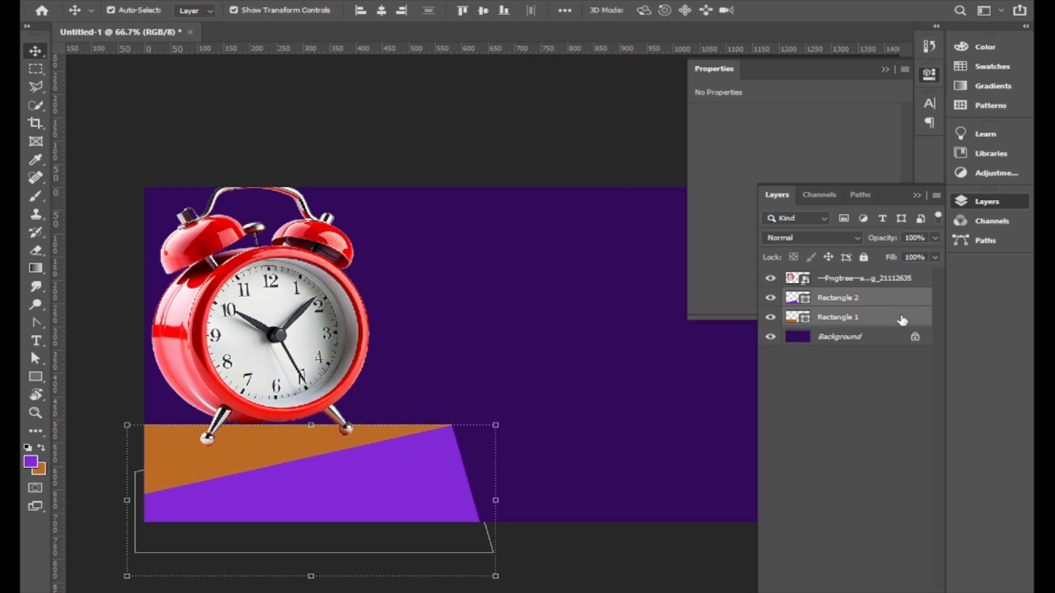
key("shift+Down")
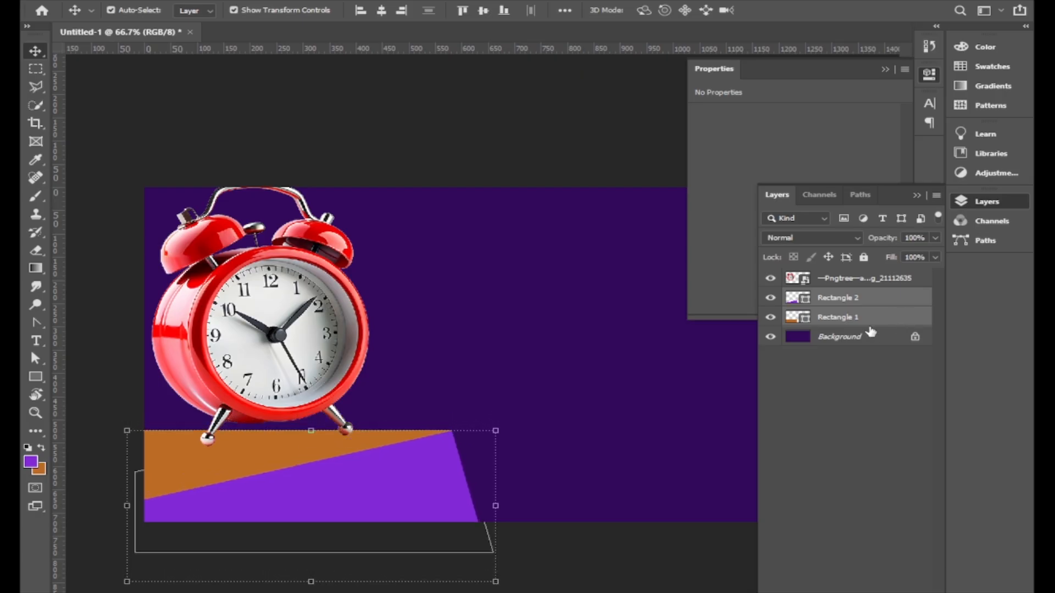
left_click(402, 118)
Move the alarm clock straight down to Y 16 px so it stands on the orange-brown surface
left_click(280, 301)
key("shift+Down")
key("shift+Down")
key("Down")
key("Down")
key("Down")
key("Down")
key("Down")
key("Down")
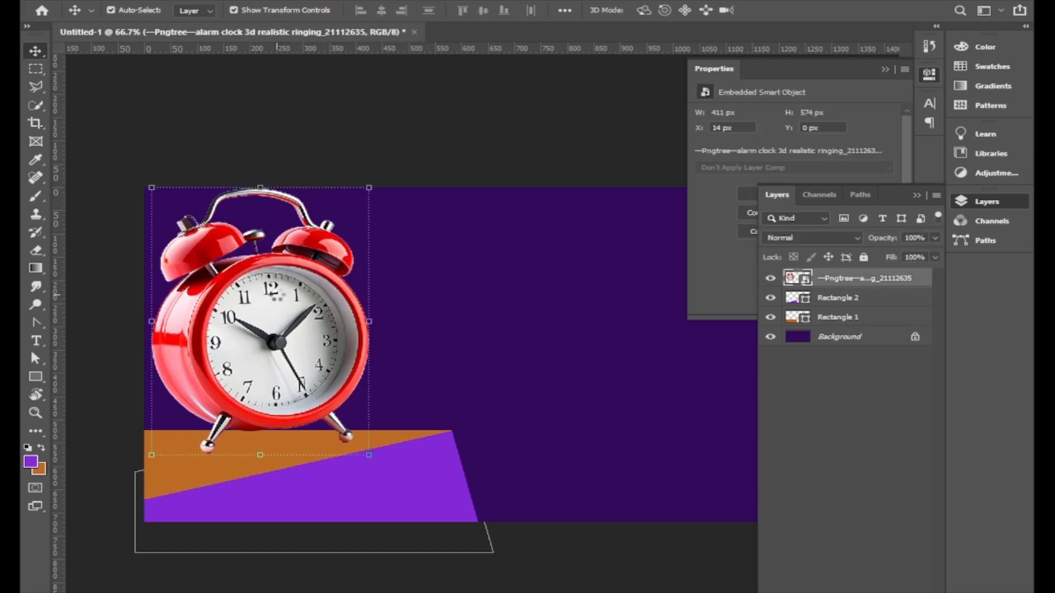
key("Down")
key("Down")
key("Down")
key("Down")
key("Down")
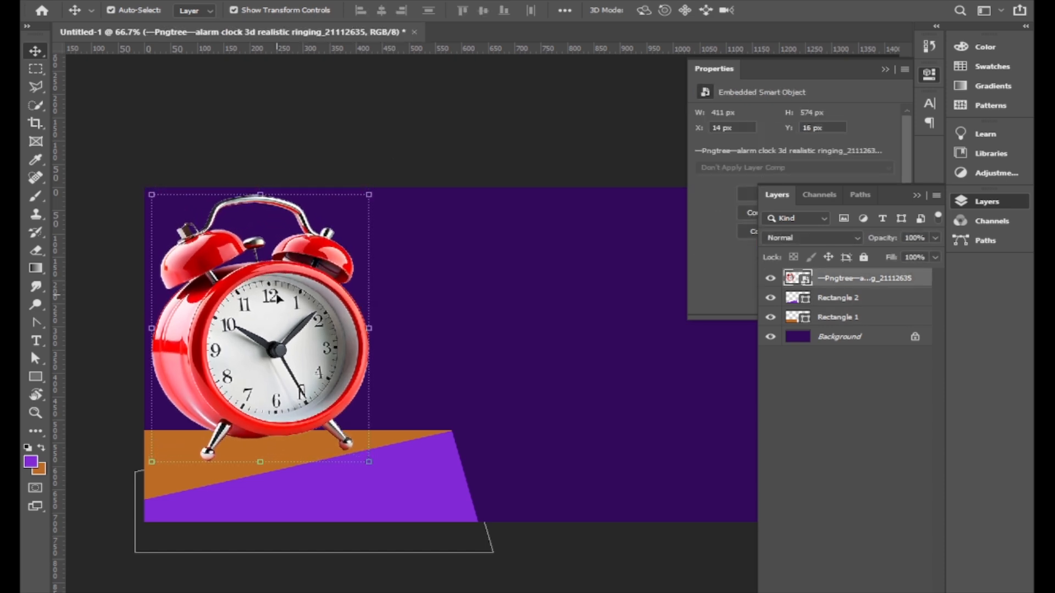
left_click(456, 103)
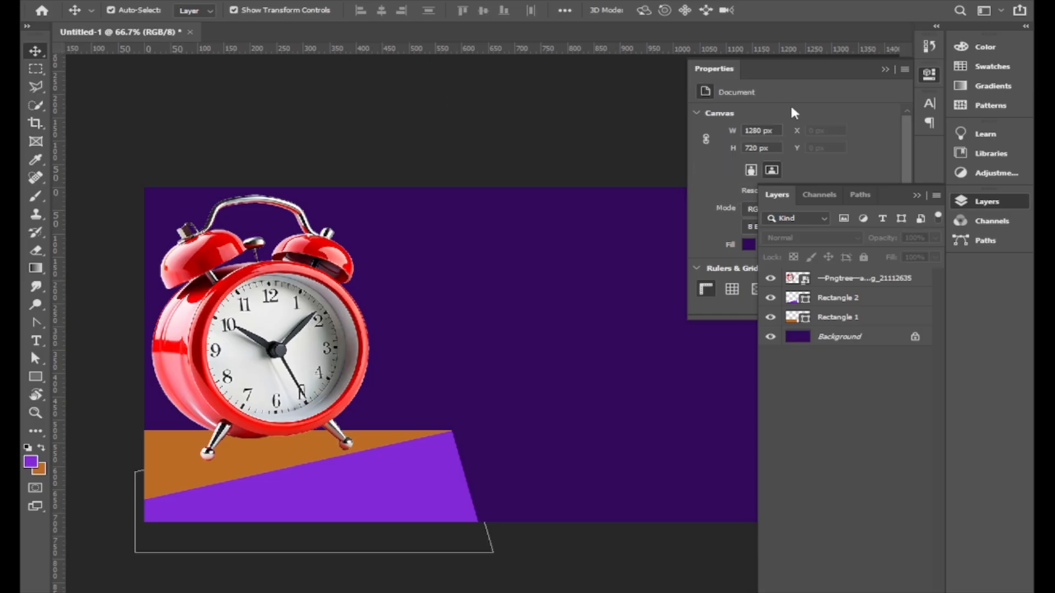
Add the text TIME to the right of the clock in Barlow Condensed Black Italic, 44 pt, centre-aligned
left_click(885, 70)
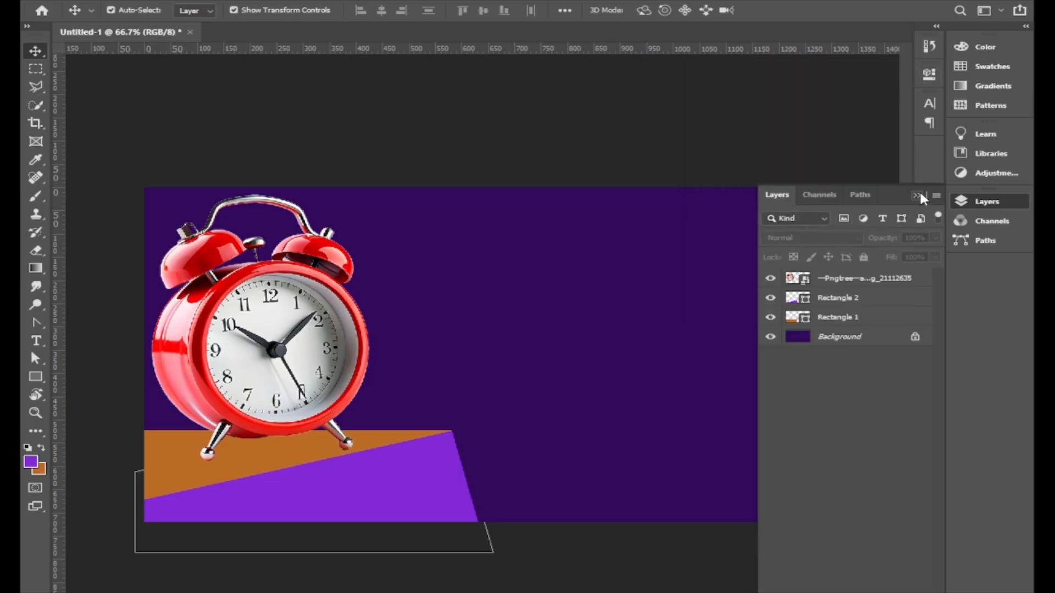
left_click(917, 196)
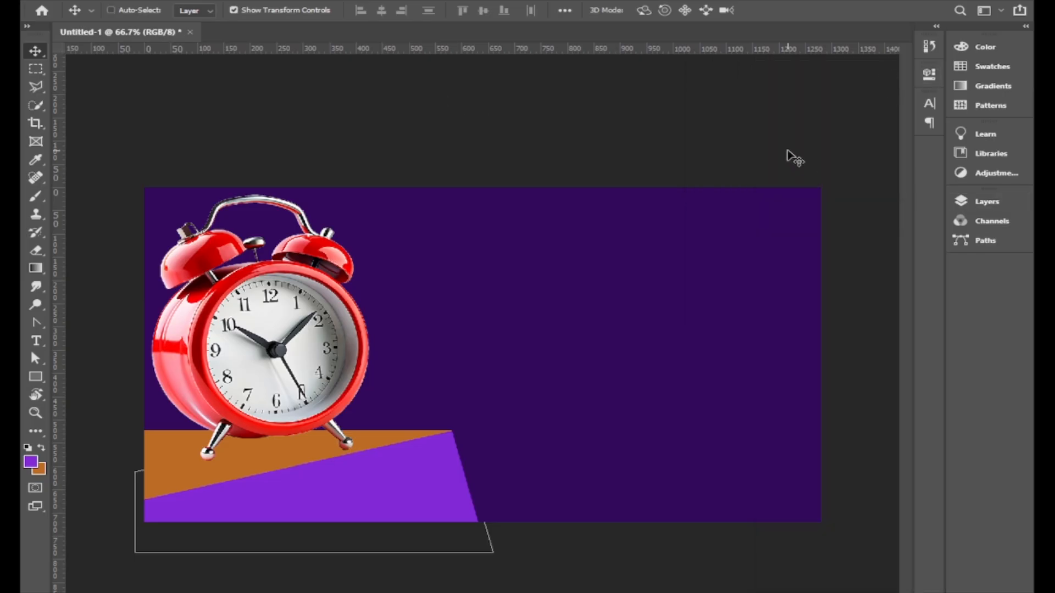
key("ctrl+0")
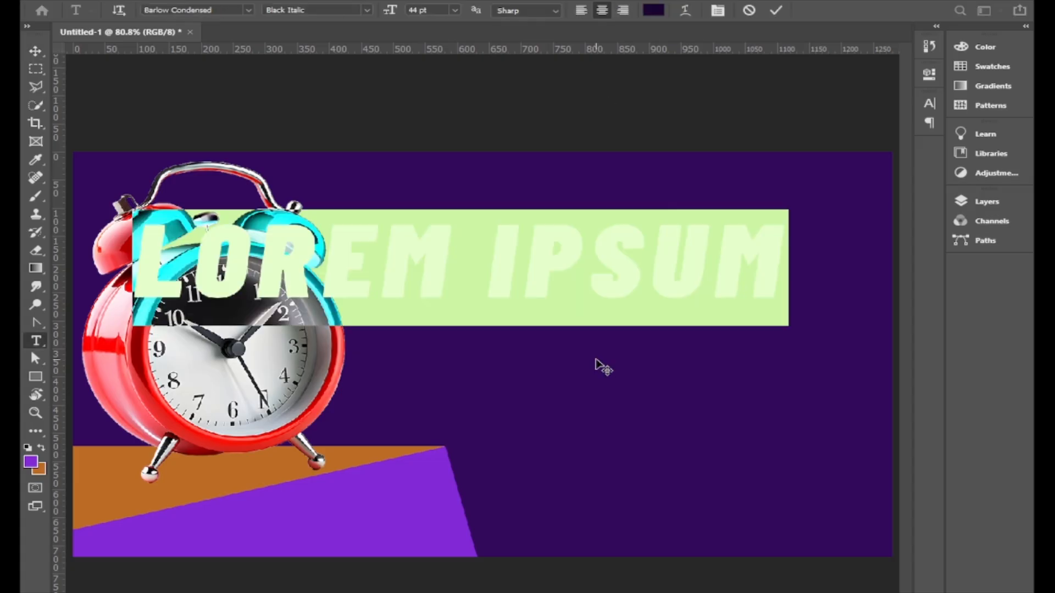
type("TIME")
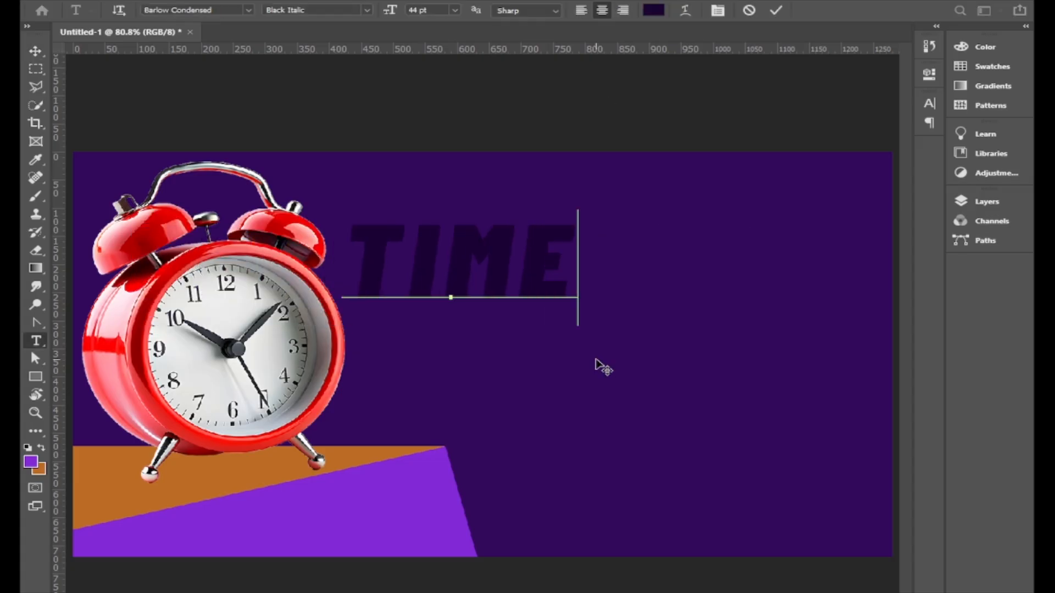
left_click(776, 11)
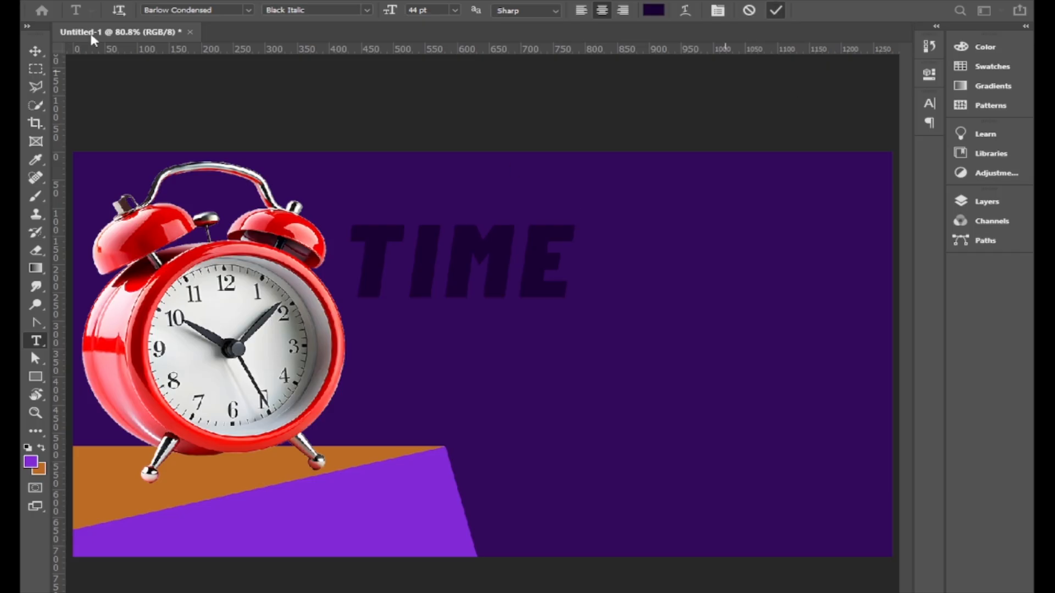
Move the TIME text down and to the right, away from the clock, to about the canvas's middle height
left_click(35, 52)
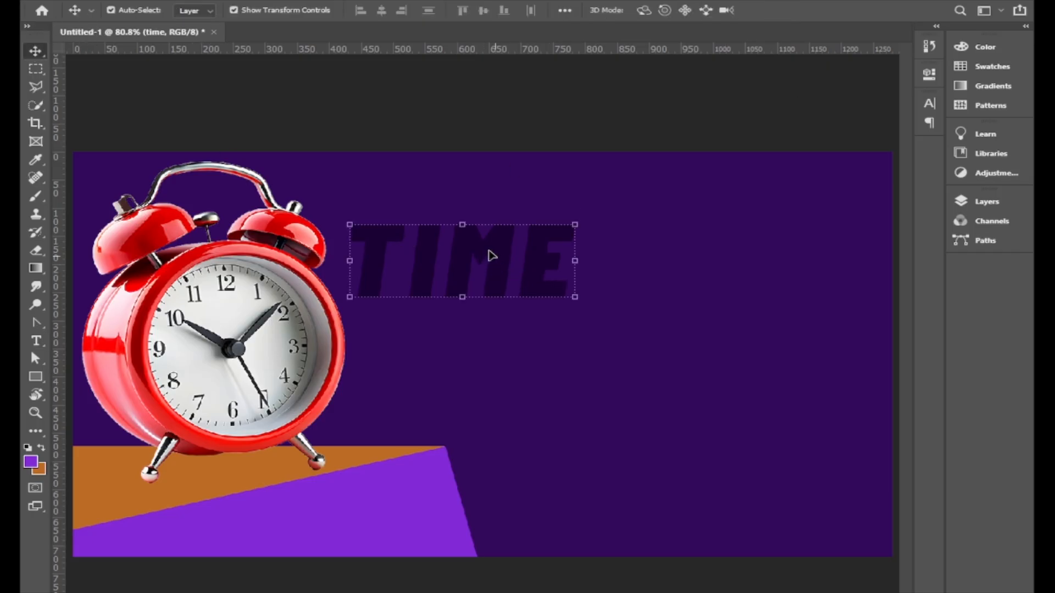
left_click(478, 121)
left_click_drag(478, 242, 580, 324)
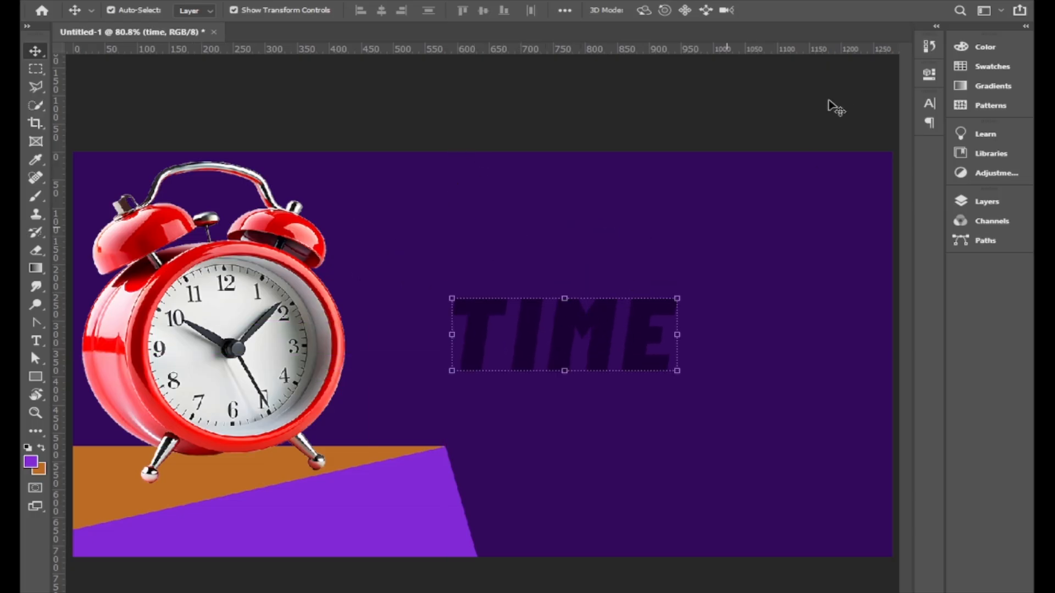
Change the TIME text's font to Gotham Cond ExtraBlack Italic
left_click(930, 104)
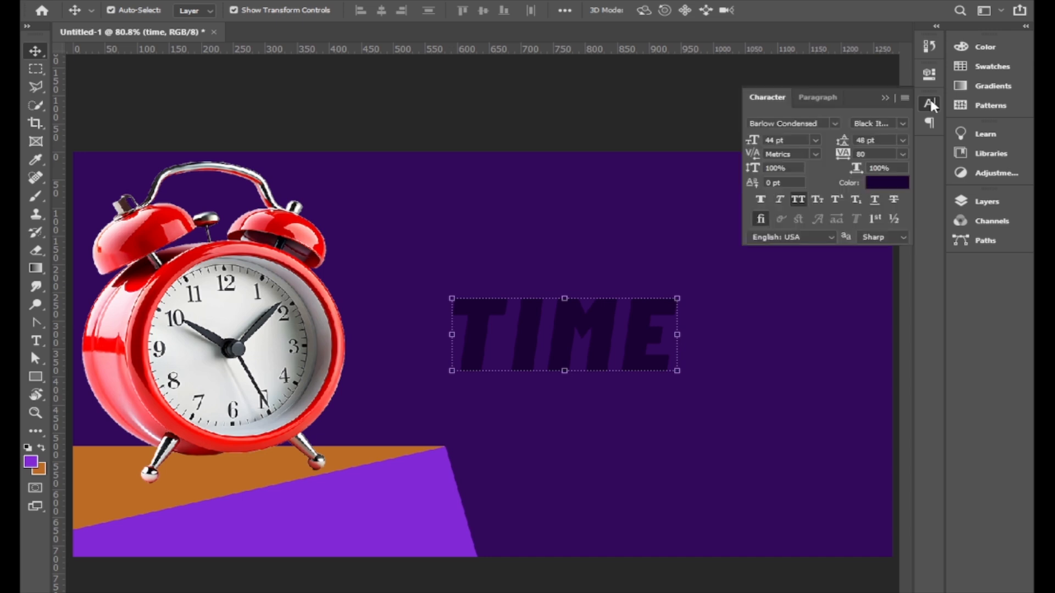
left_click(835, 124)
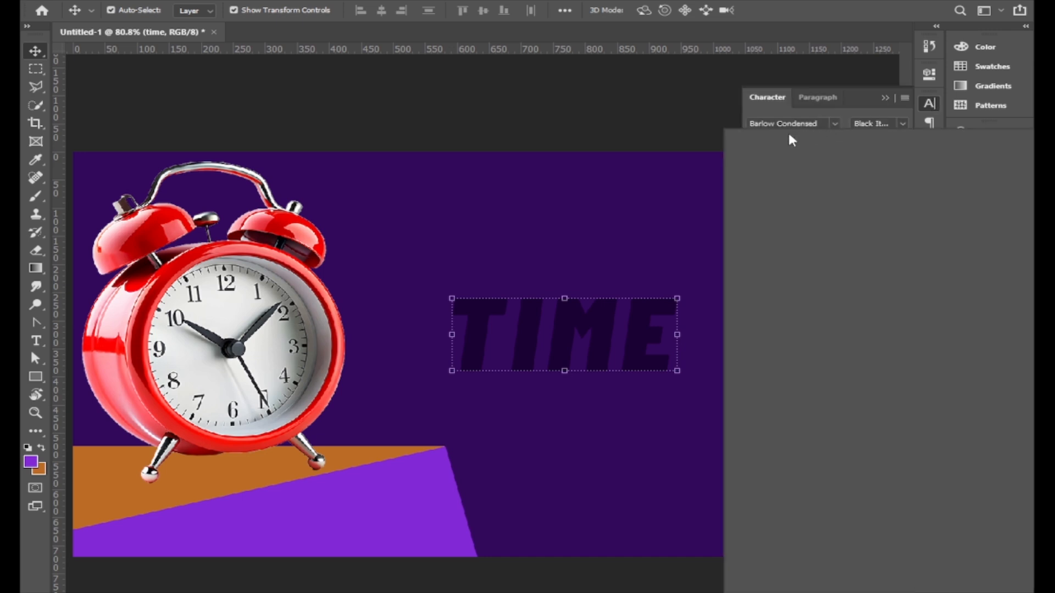
scroll(855, 371, "down", 15)
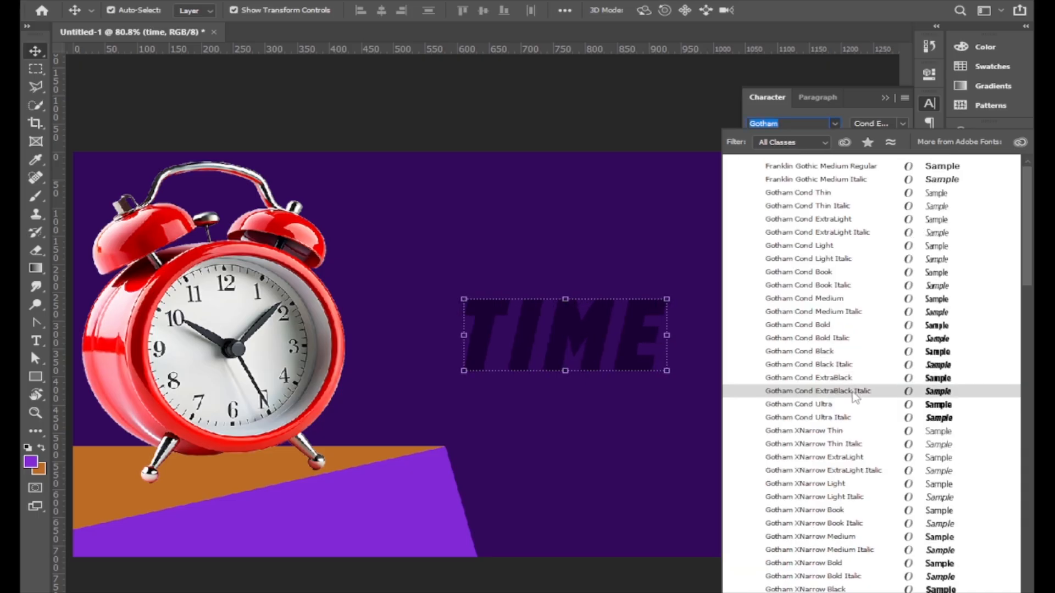
left_click(854, 392)
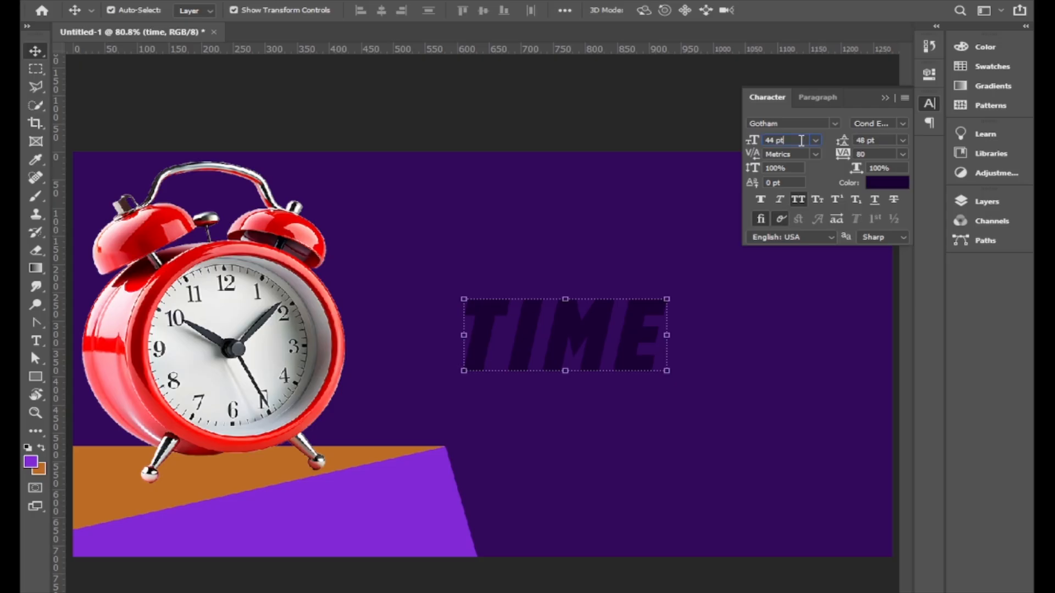
Enlarge the TIME text to a font size of 80 pt
scroll(801, 140, "up", 13)
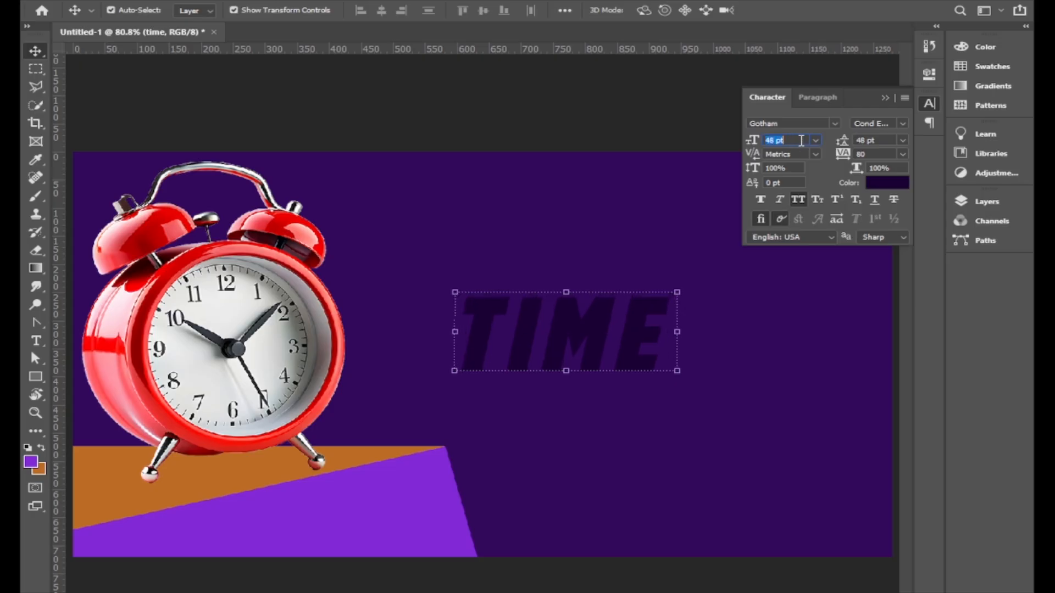
scroll(802, 141, "up", 19)
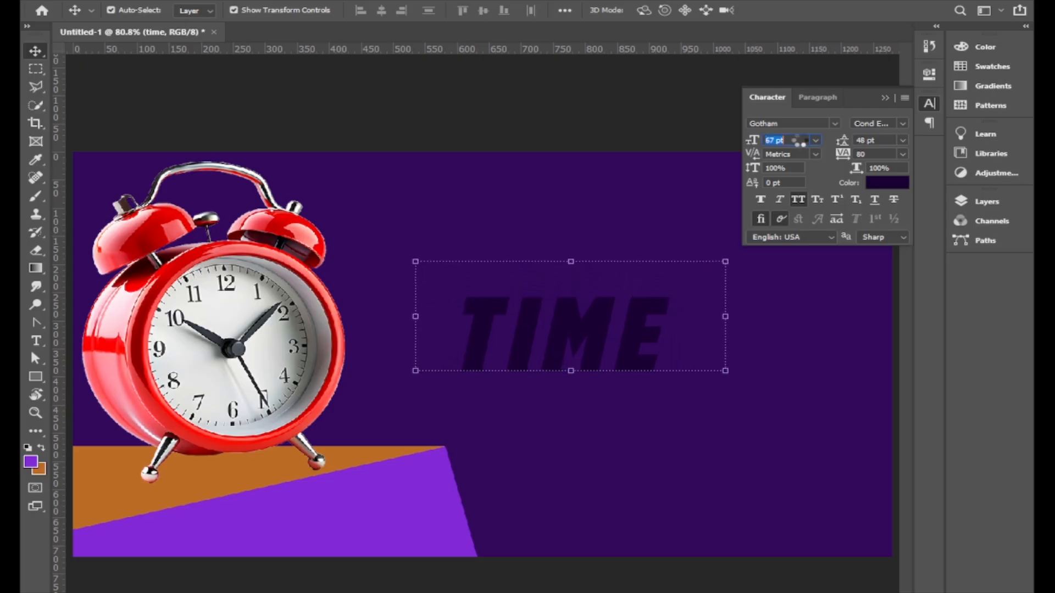
scroll(801, 141, "up", 14)
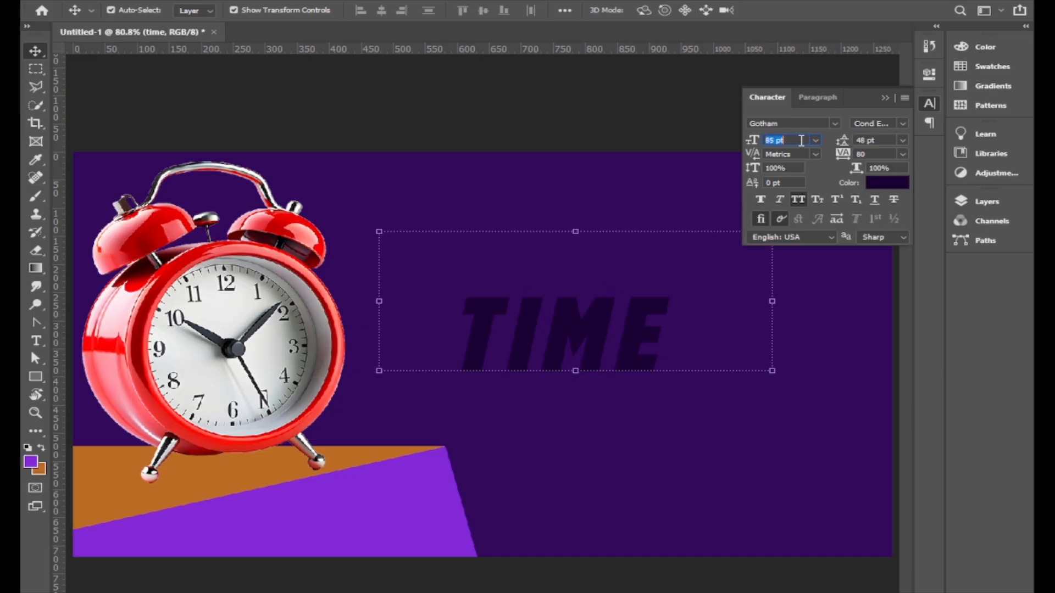
scroll(802, 143, "down", 6)
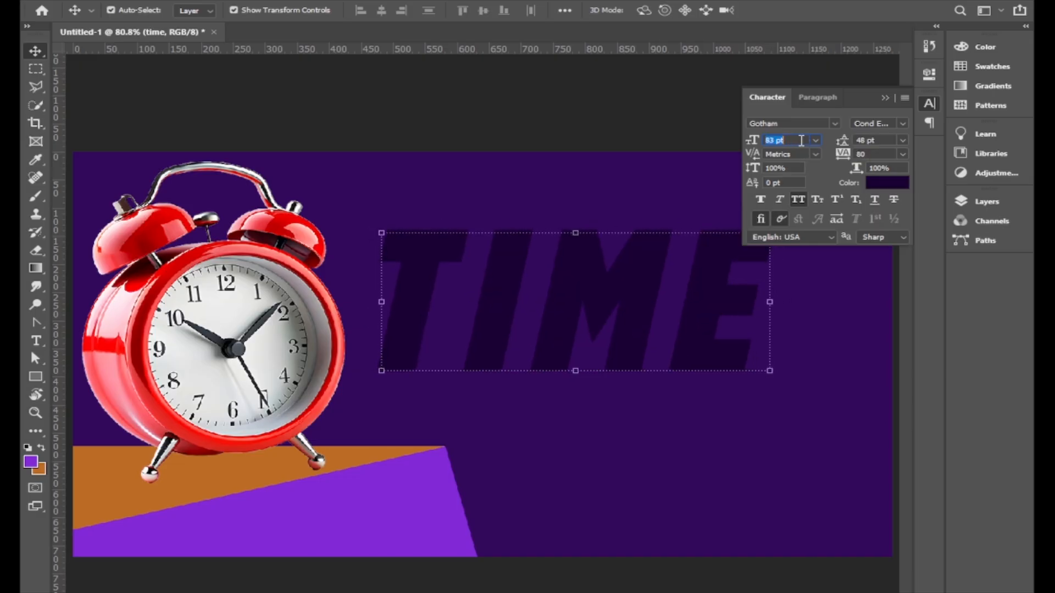
scroll(798, 142, "down", 4)
key("Return")
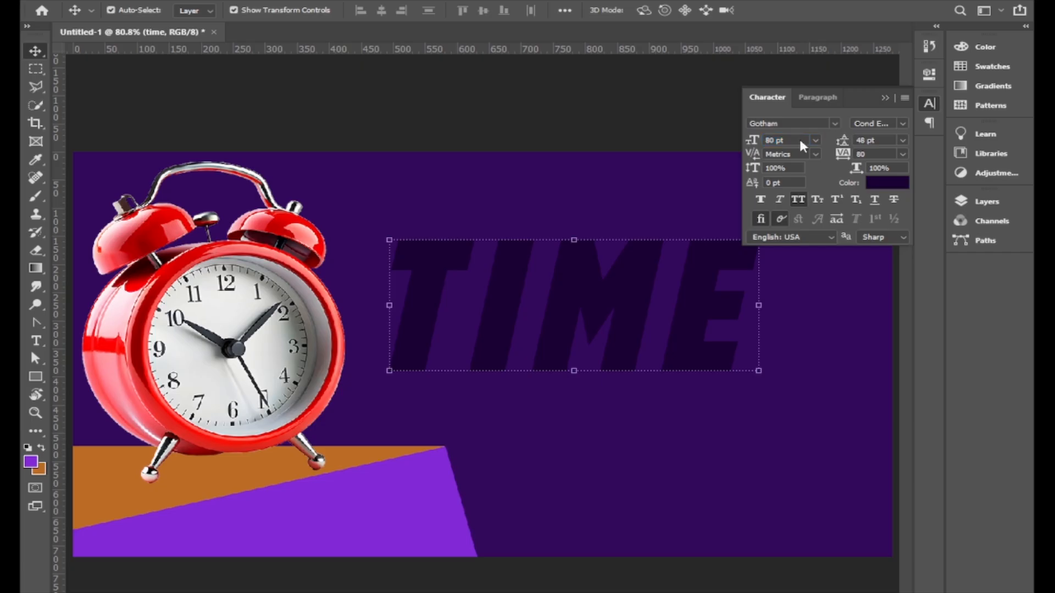
Reposition the enlarged TIME text further down and right, vertically centred in the empty purple area beside the clock
left_click(886, 100)
left_click_drag(619, 306, 670, 348)
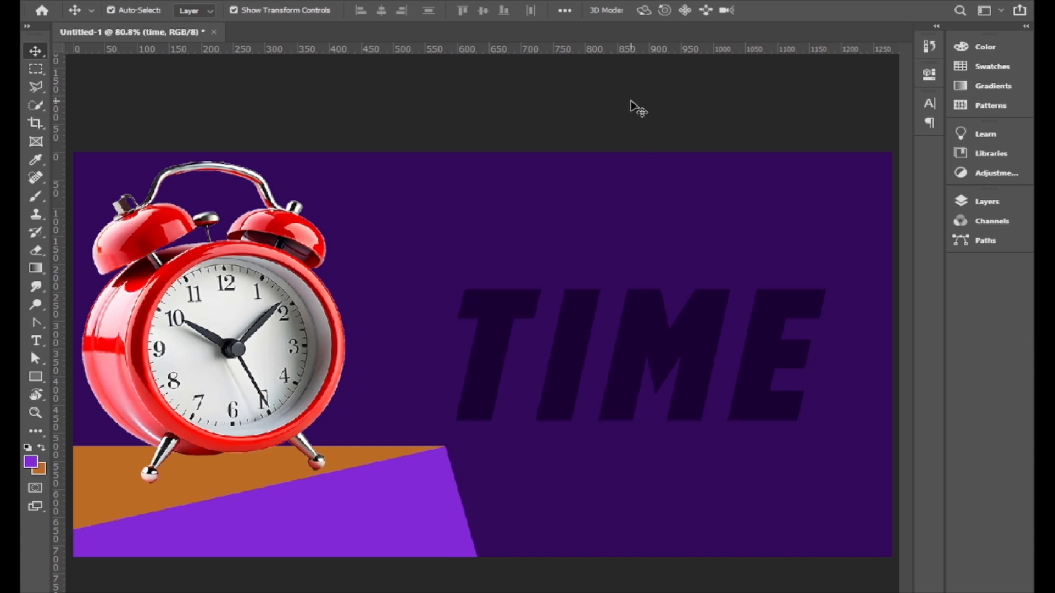
left_click(664, 352)
left_click_drag(670, 357, 664, 349)
Set the TIME text's colour to the light grey sampled from the clock face (H 0, S 0, B 92)
left_click(929, 103)
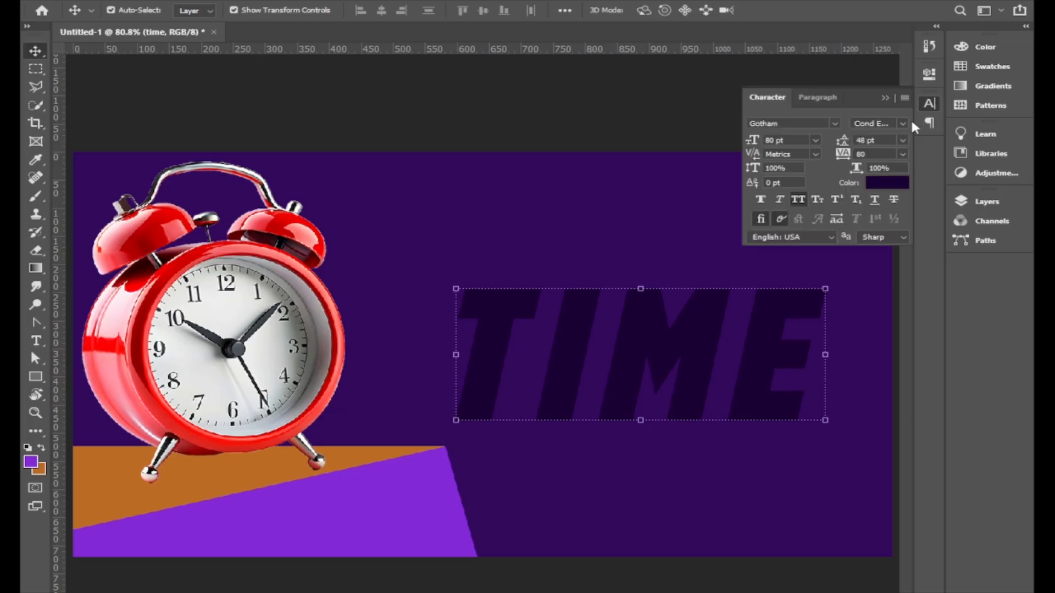
left_click(903, 184)
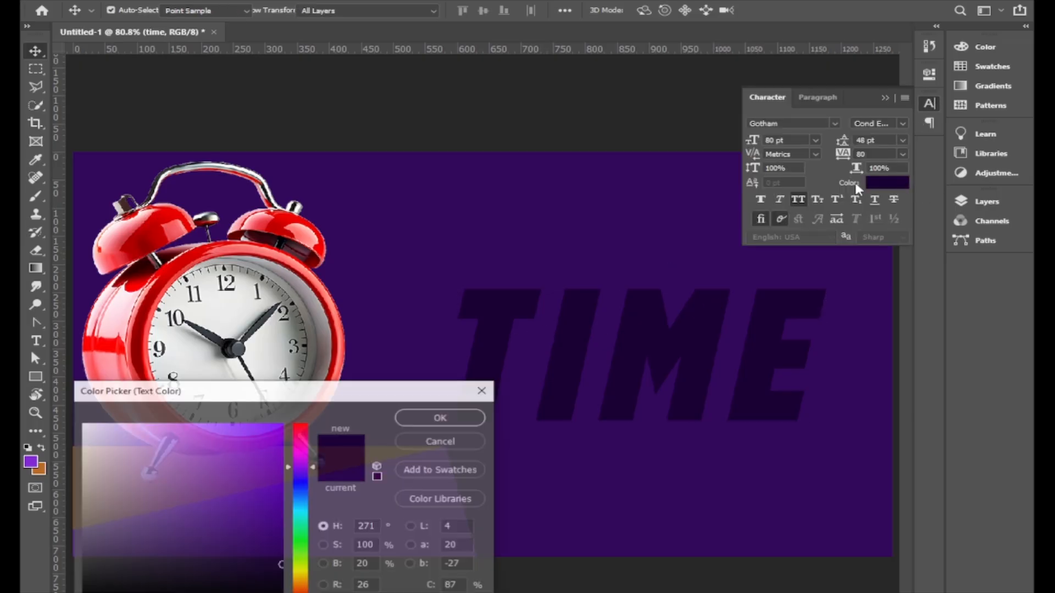
left_click(232, 310)
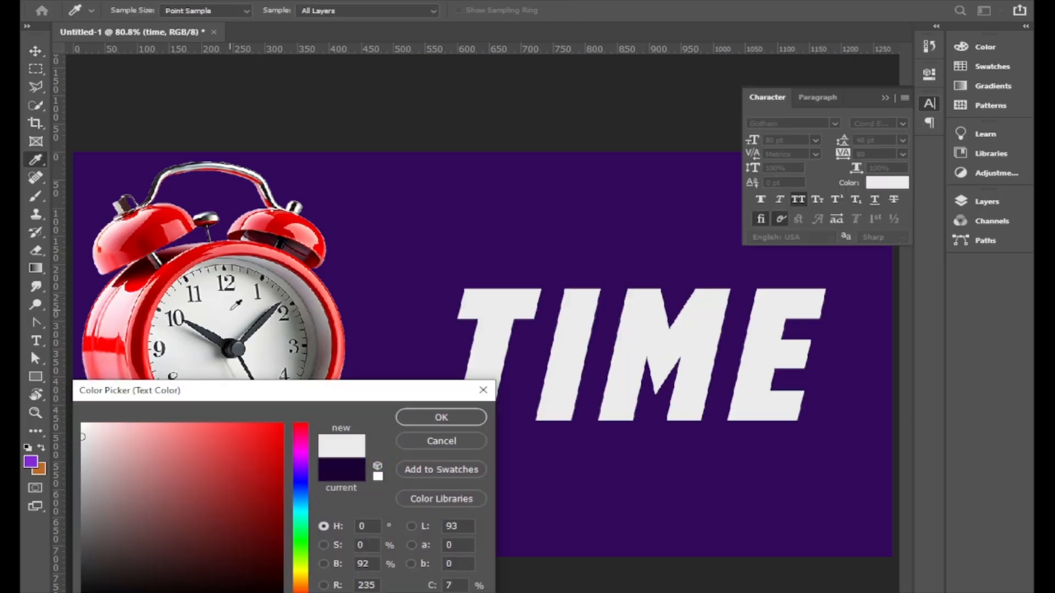
left_click(153, 295)
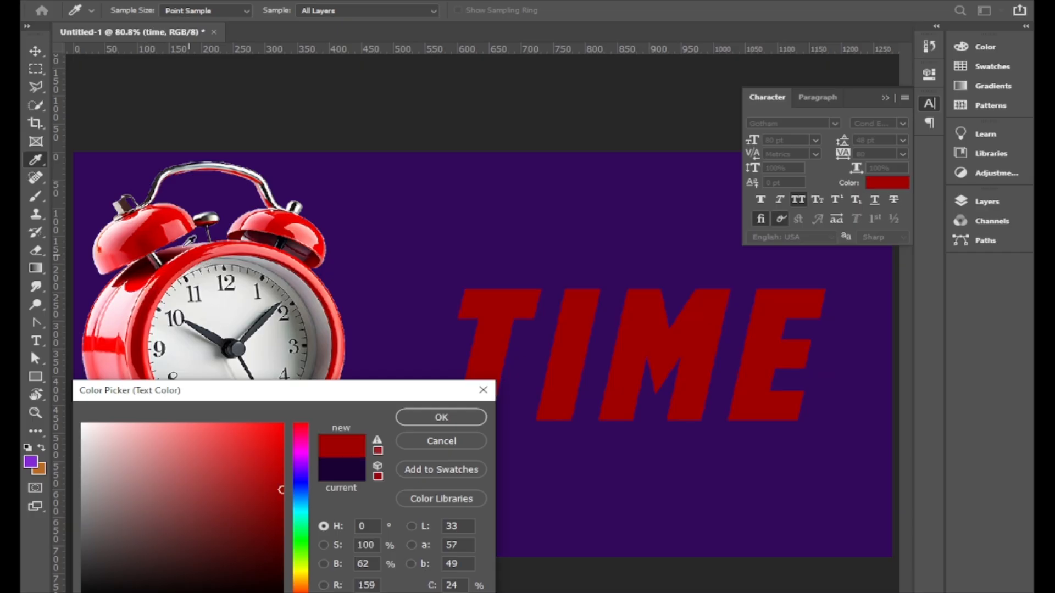
left_click(165, 228)
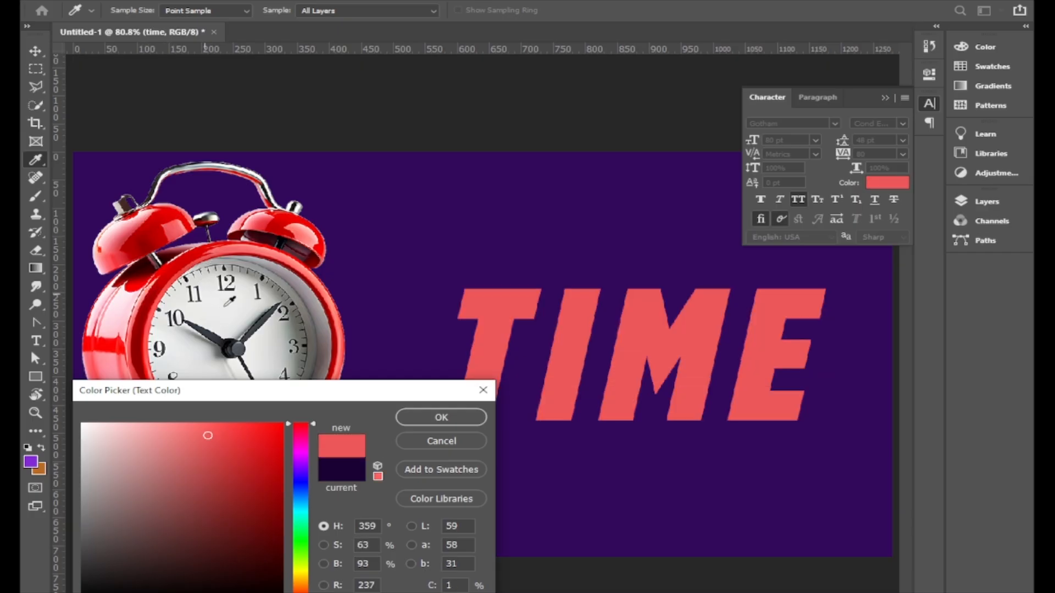
left_click(232, 310)
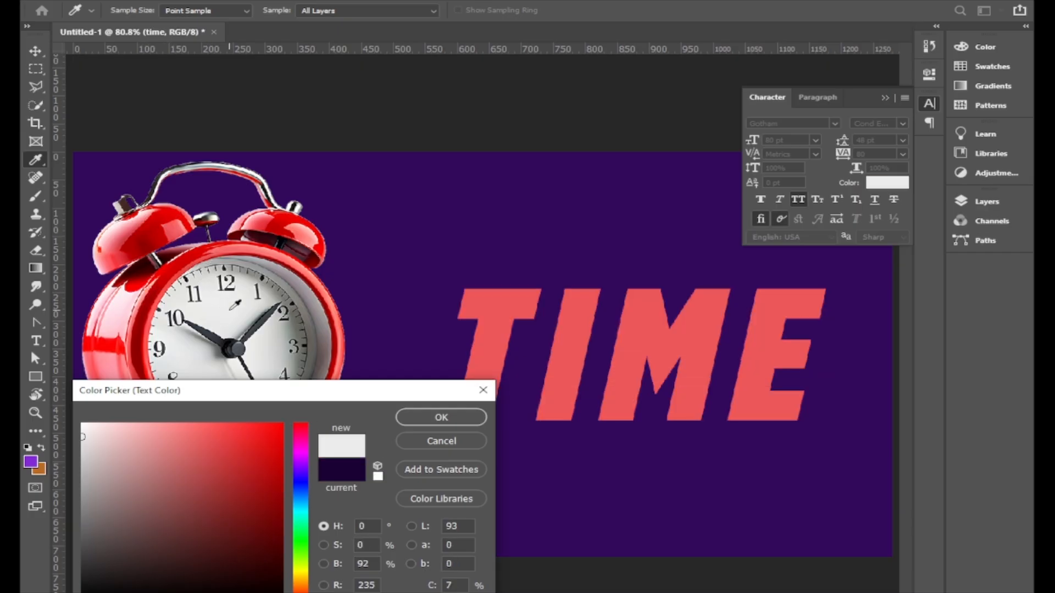
left_click(441, 418)
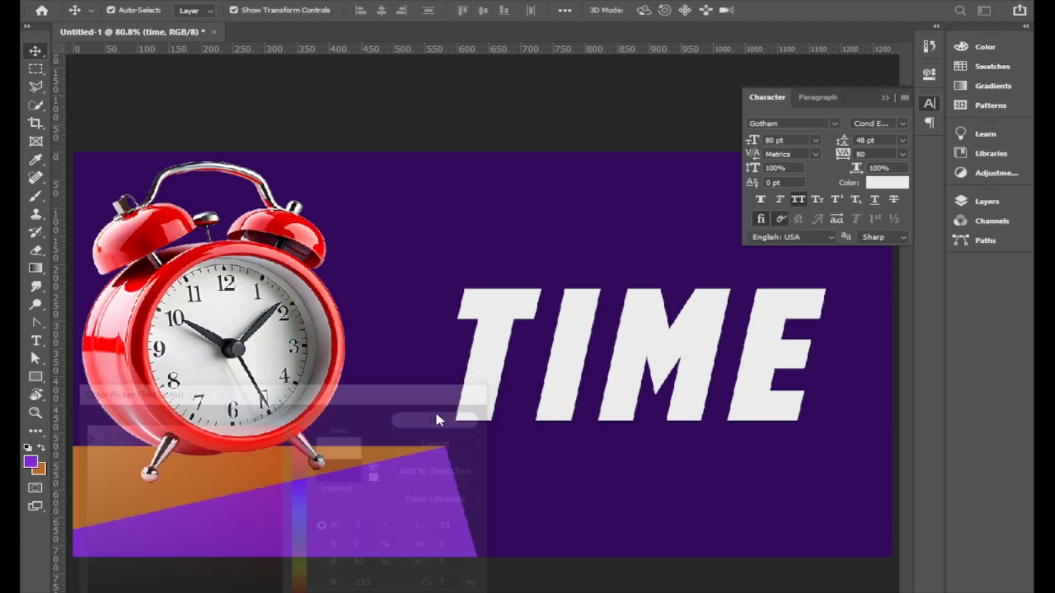
Duplicate the TIME text layer and show the layer list
left_click(885, 99)
key("ctrl+j")
left_click(987, 203)
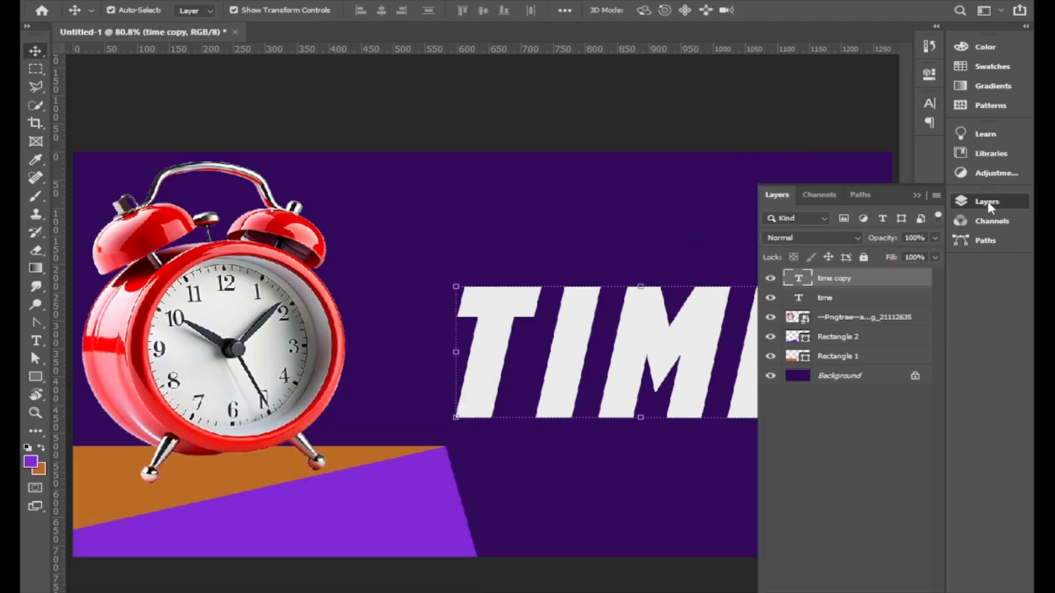
Apply a Color Overlay to the original time layer, using the red sampled from the clock's bell (H 0, S 100, B 87)
left_click(874, 300)
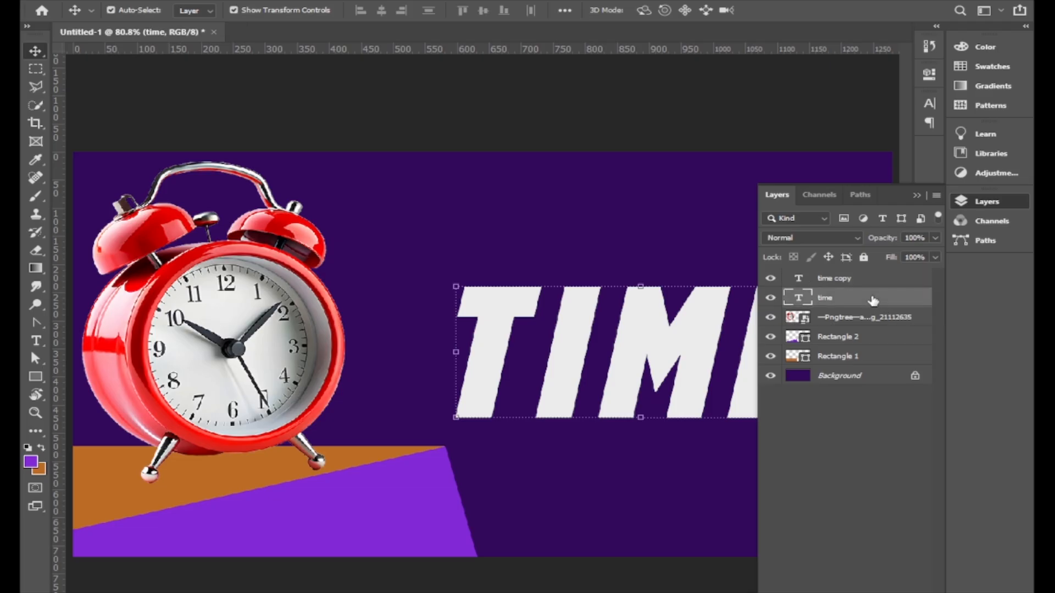
double_click(905, 301)
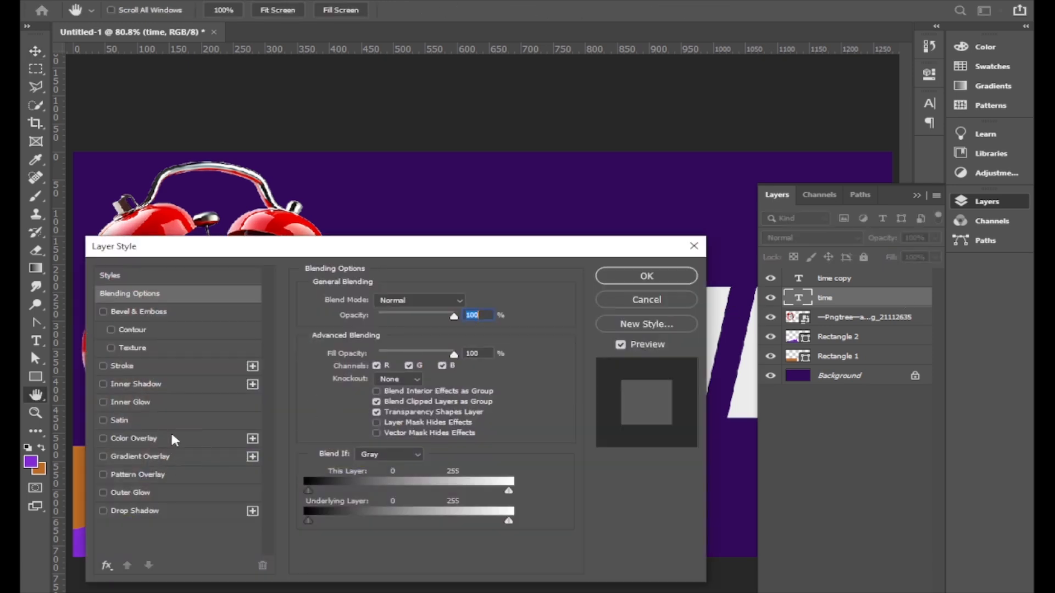
left_click(134, 438)
left_click(469, 302)
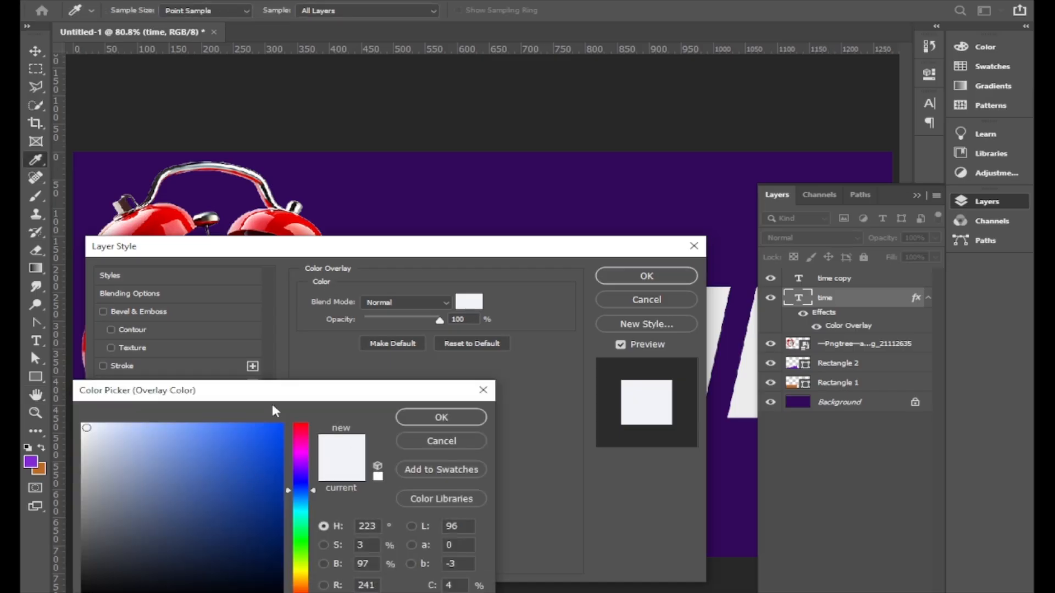
left_click(172, 213)
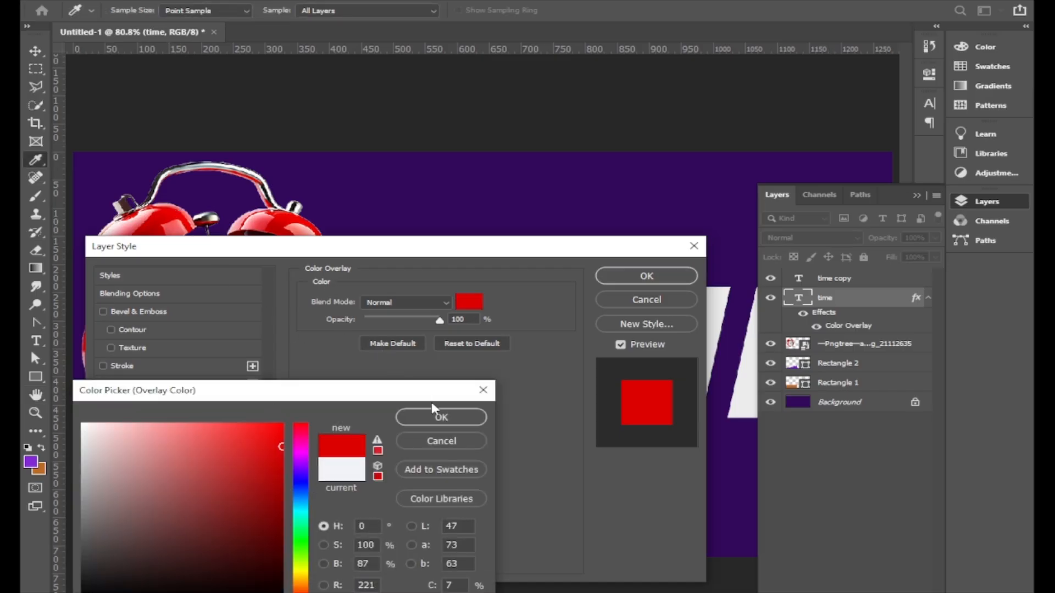
left_click(441, 417)
left_click(646, 276)
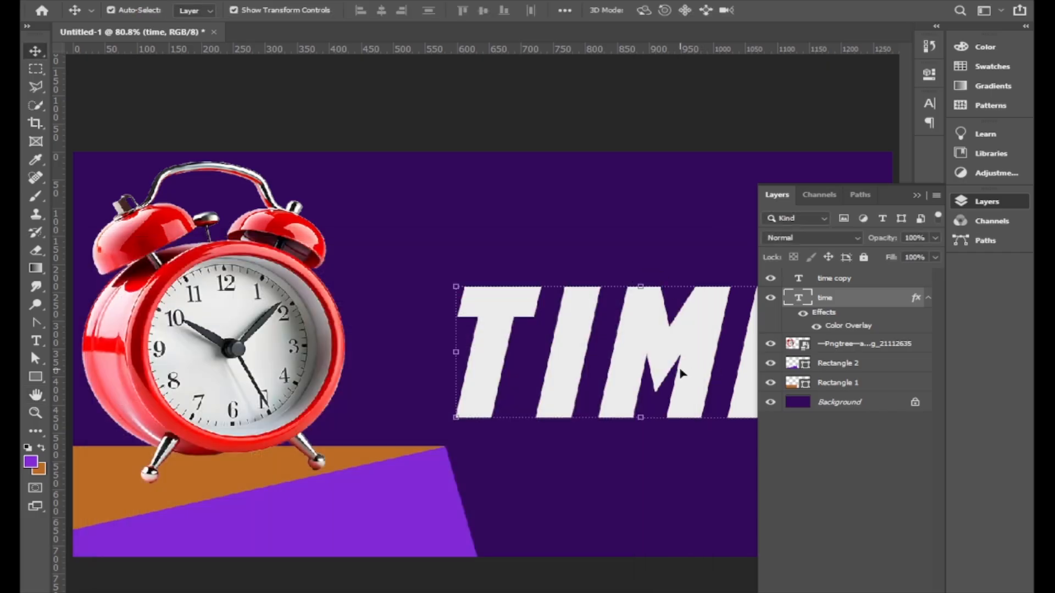
Nudge the red time layer several pixels left and slightly down so it forms an offset shadow behind the light text
key("Left")
key("Left")
key("Left")
key("Left")
key("Left")
key("Left")
key("Left")
key("Left")
key("Left")
key("Left")
key("Down")
key("Down")
key("Down")
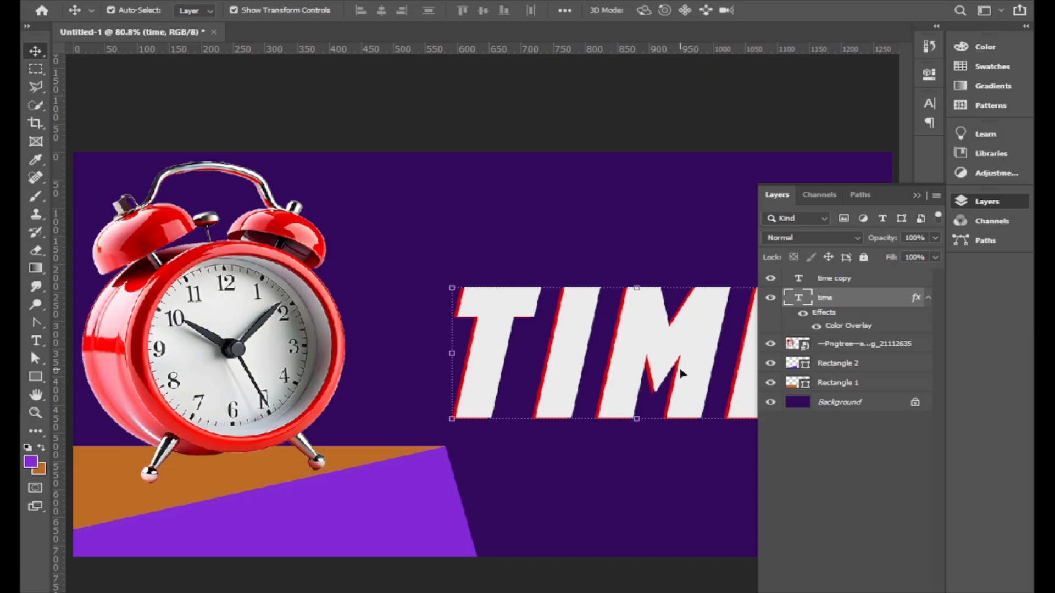
key("Down")
key("Left")
key("Left")
key("Left")
key("Left")
key("Left")
key("Left")
key("Left")
key("Left")
key("Down")
key("Down")
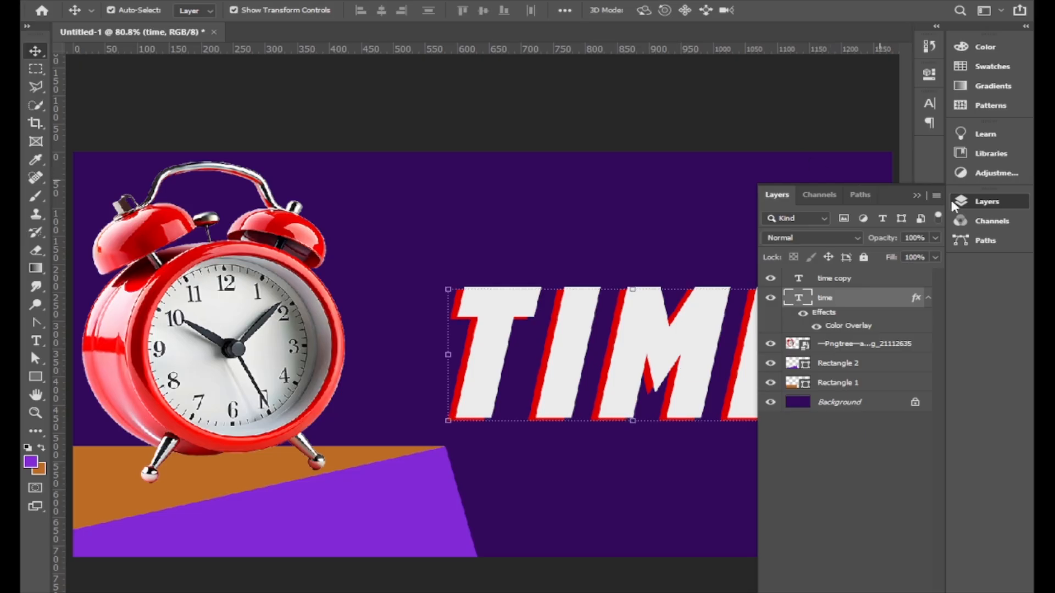
left_click(916, 196)
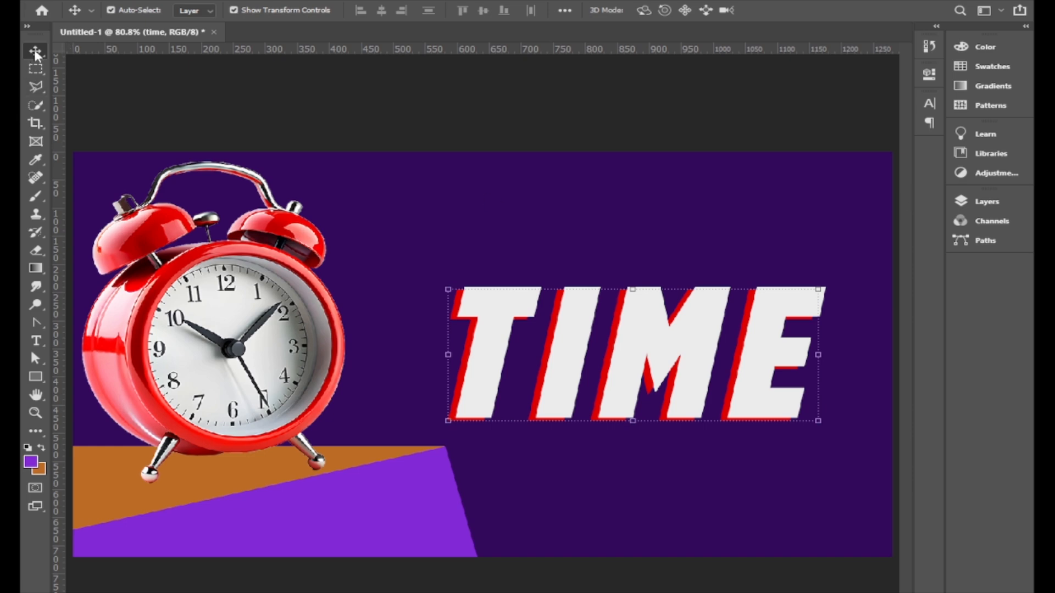
left_click(199, 92)
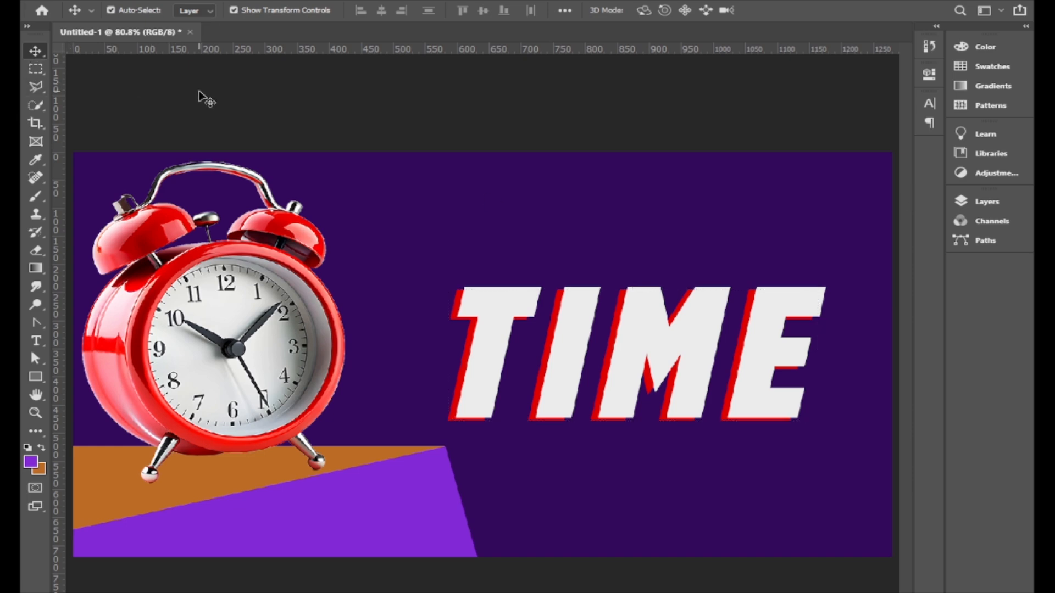
Convert the red TIME shadow text to a smart object and start a Gaussian Blur on it
left_click(456, 312)
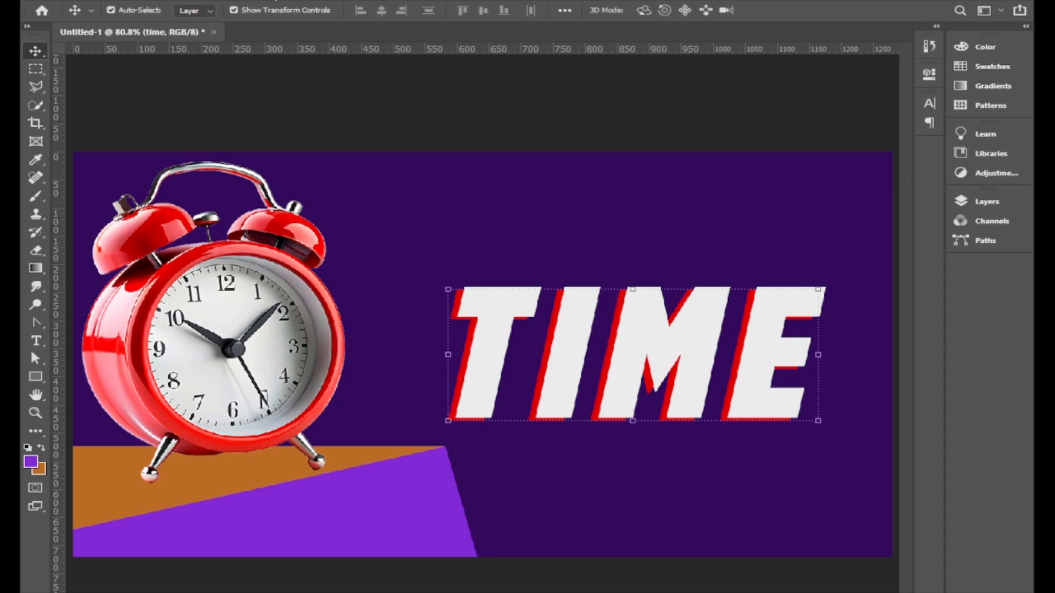
left_click(244, 1)
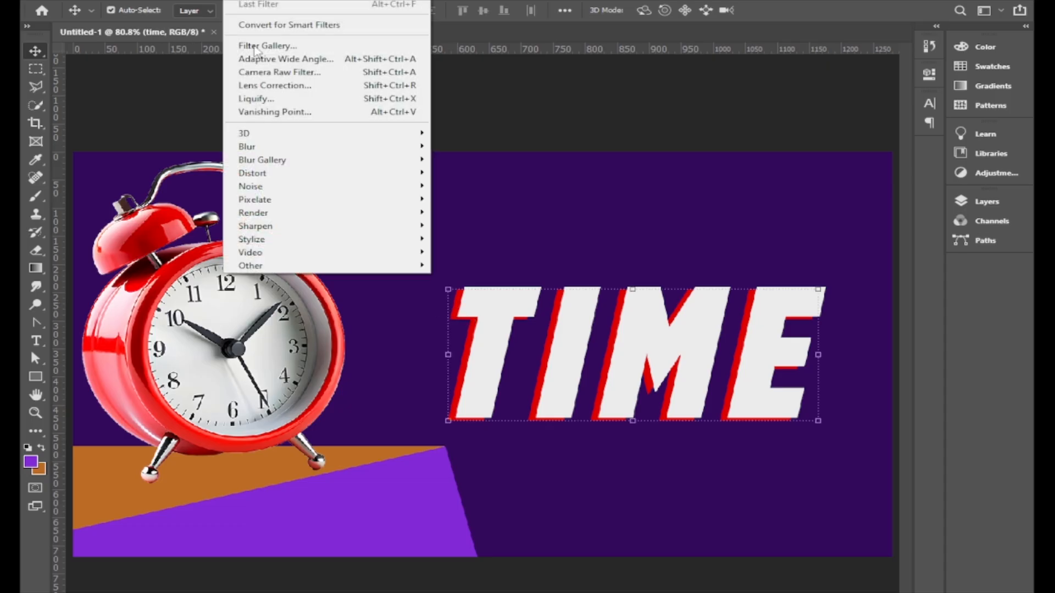
mouse_move(289, 147)
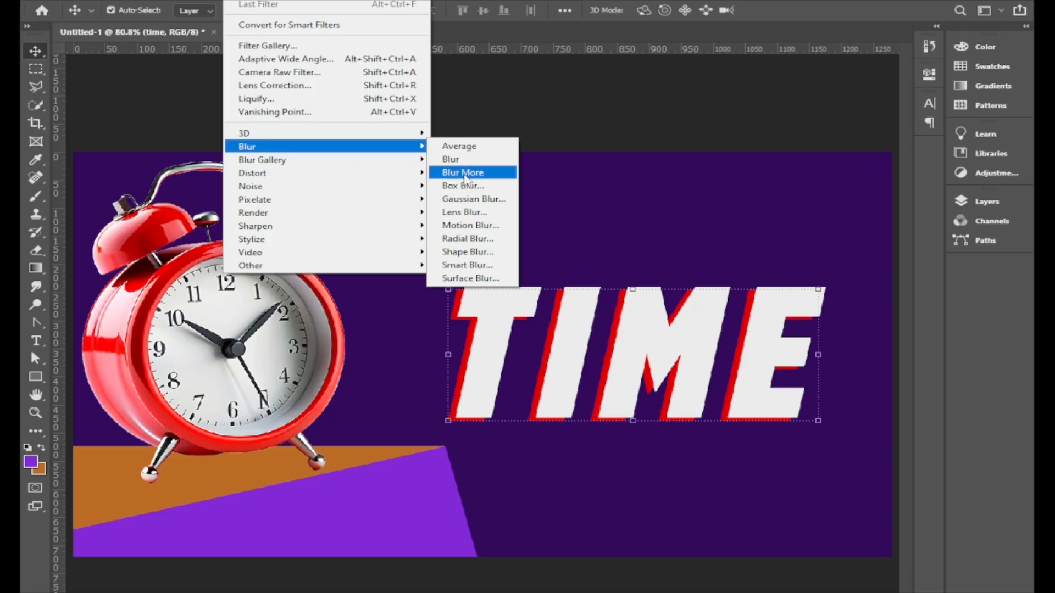
left_click(477, 198)
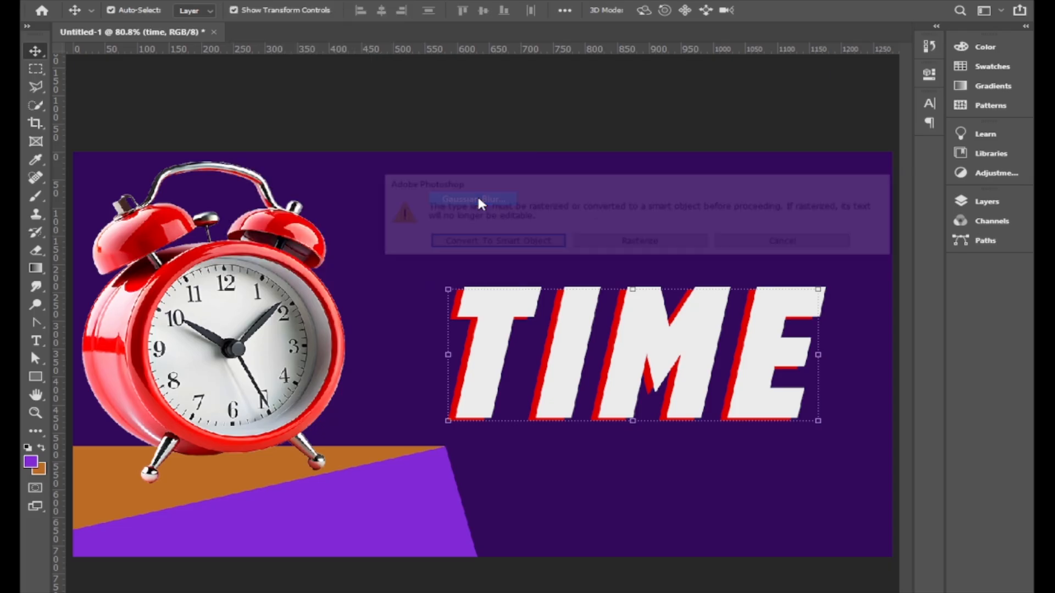
left_click(511, 242)
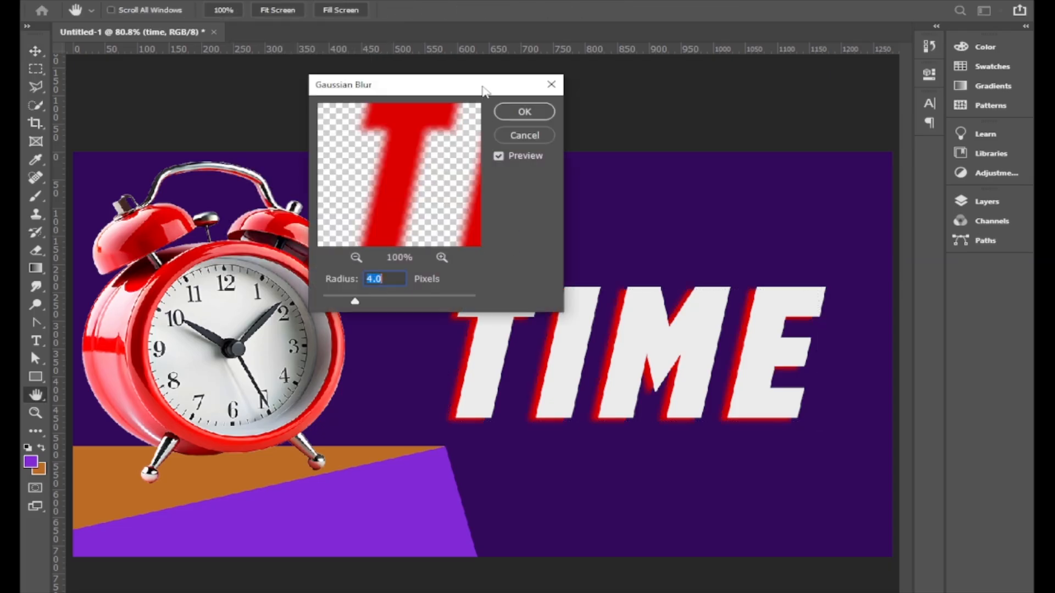
Set the Gaussian Blur radius to 10.0 pixels, apply it to the red shadow and deselect the layer
left_click_drag(483, 91, 316, 89)
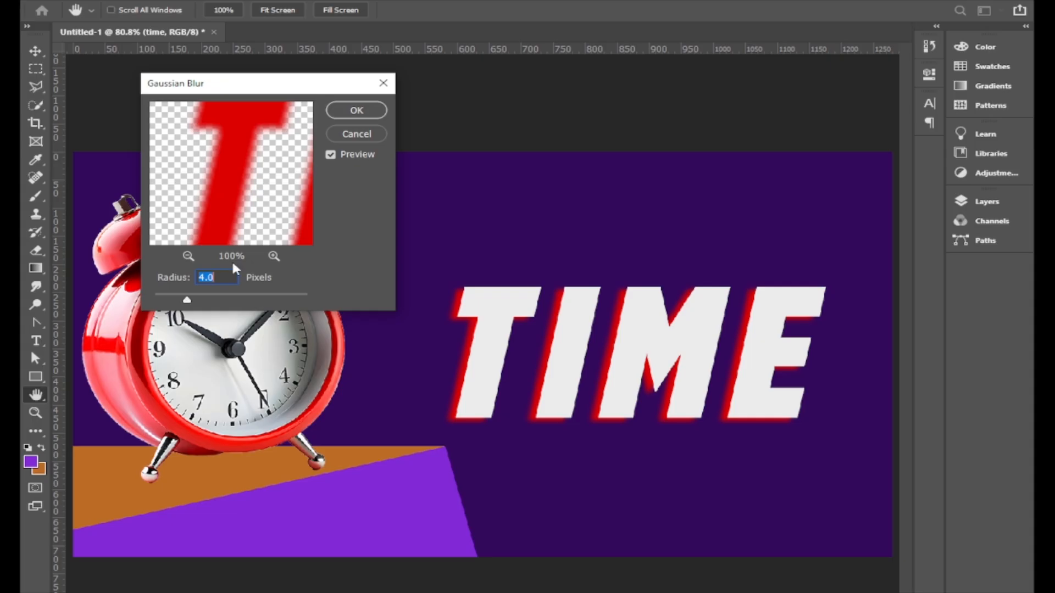
left_click(228, 278)
key("Up")
key("Up")
key("Up")
key("Up")
key("Up")
key("Up")
key("Up")
key("Up")
key("Up")
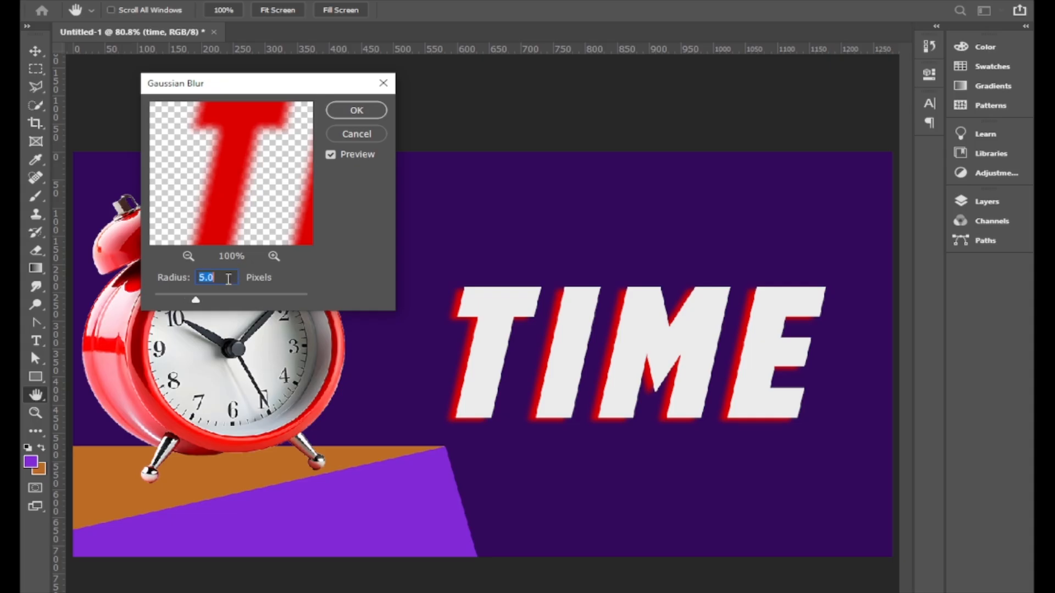
key("shift+Up")
key("shift+Up")
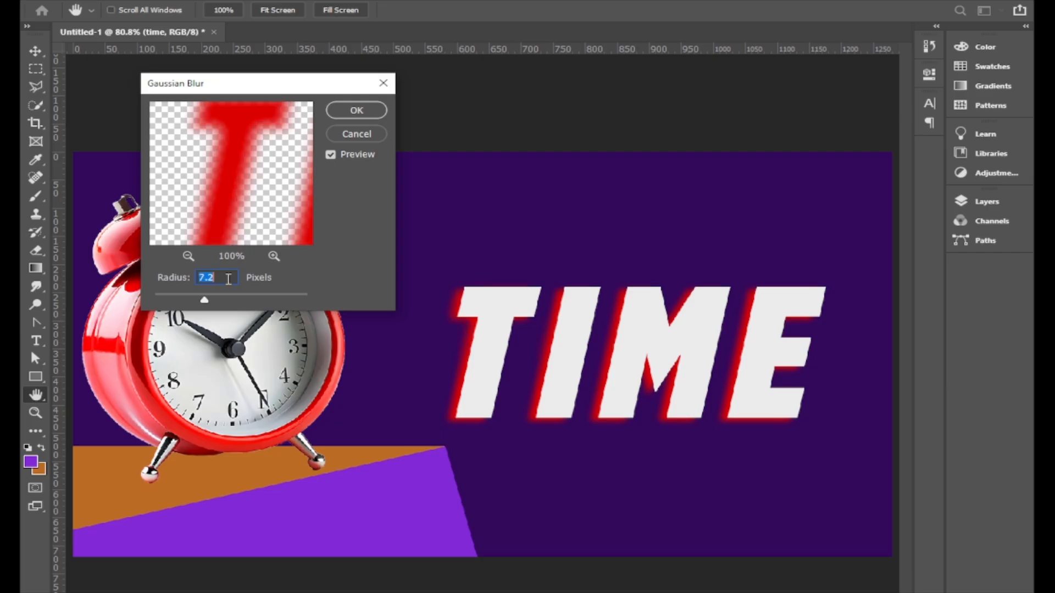
key("Up")
key("Up")
key("Up")
key("Up")
key("Up")
key("Up")
key("Up")
key("Up")
key("Up")
key("Up")
key("Up")
key("Up")
key("Up")
key("Up")
key("Up")
key("Up")
key("Up")
key("Up")
key("Up")
key("Up")
key("Up")
key("Up")
key("Up")
key("Up")
key("Up")
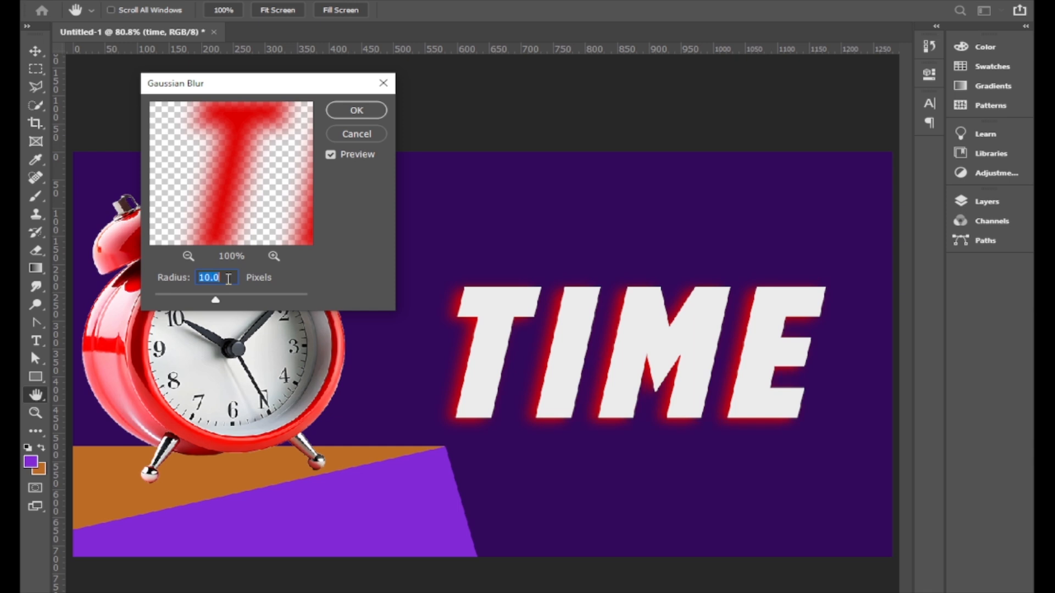
left_click(337, 111)
key("v")
left_click(448, 111)
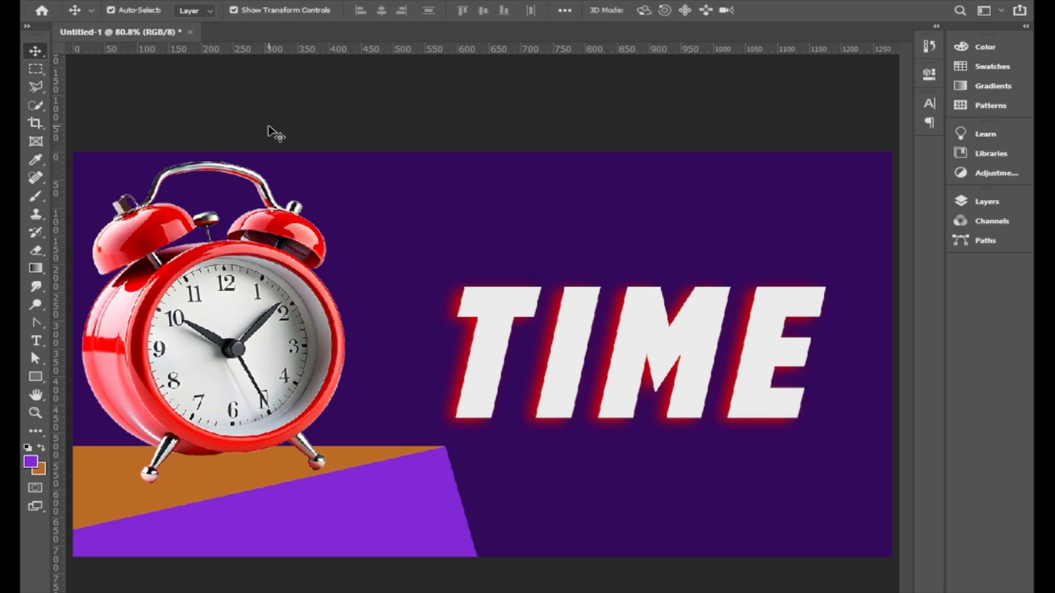
Duplicate the light TIME text, scale the copy to about 45% and place it on the bright purple shape
left_click(631, 362, "alt")
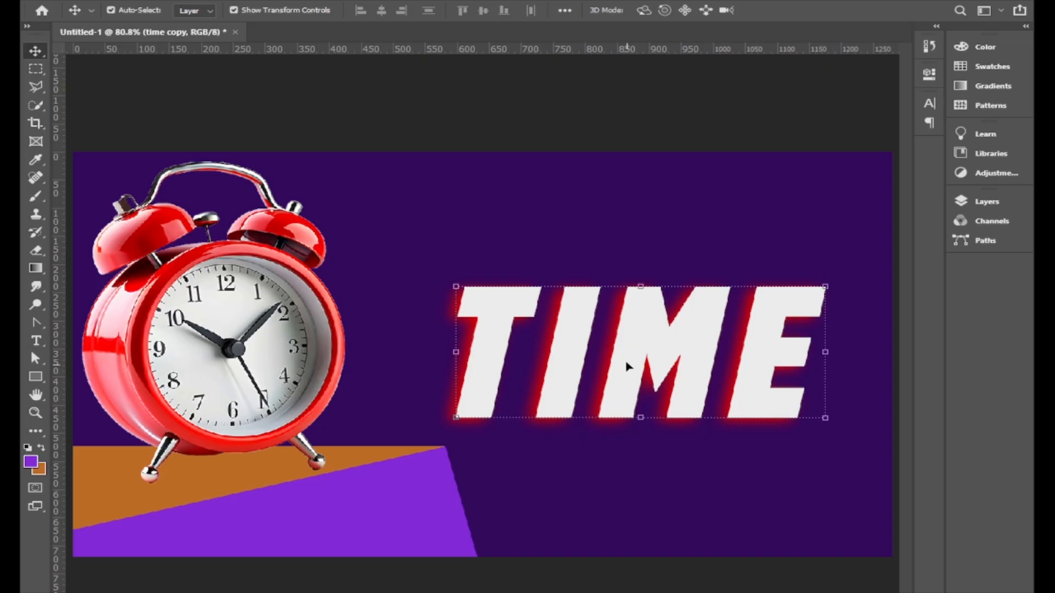
left_click_drag(637, 332, 583, 492)
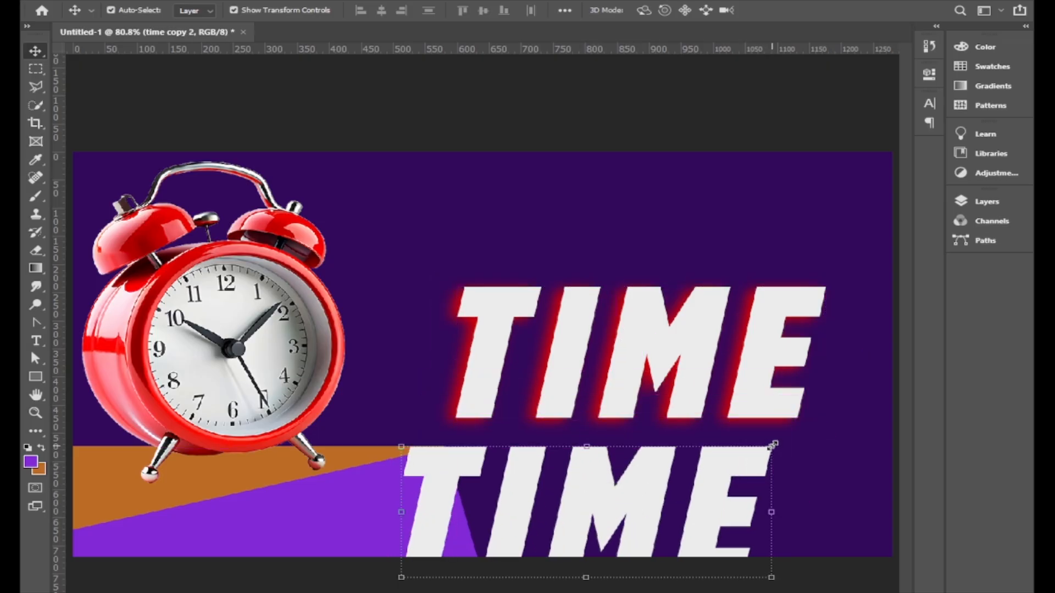
left_click_drag(774, 445, 521, 566)
left_click_drag(443, 591, 378, 512)
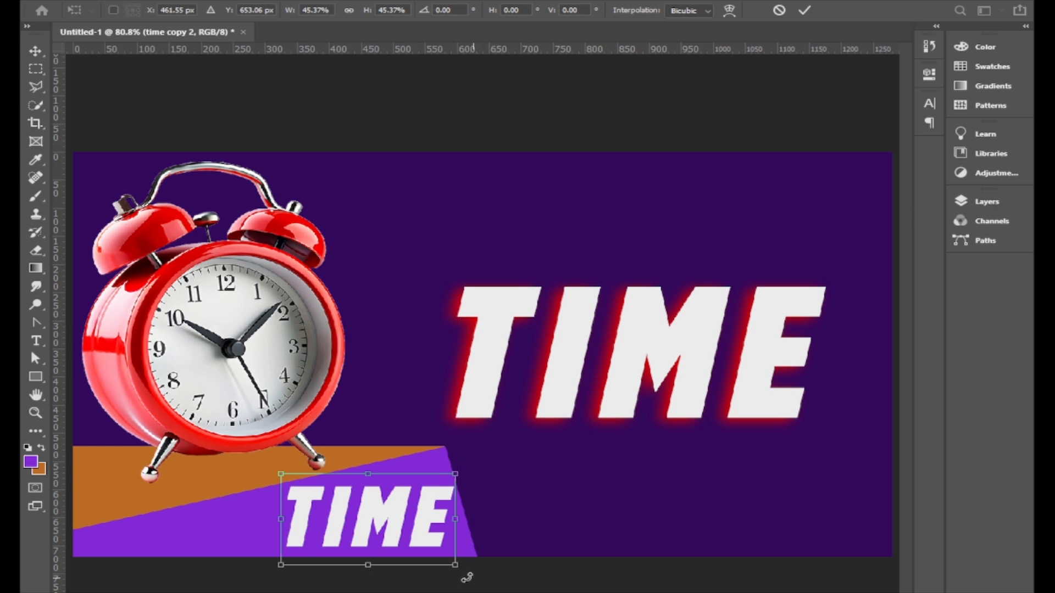
Rotate the small TIME text about -12.3° to follow the purple shape's slanted edge, adjust its position and commit the transform
left_click_drag(461, 575, 471, 556)
left_click_drag(398, 530, 392, 525)
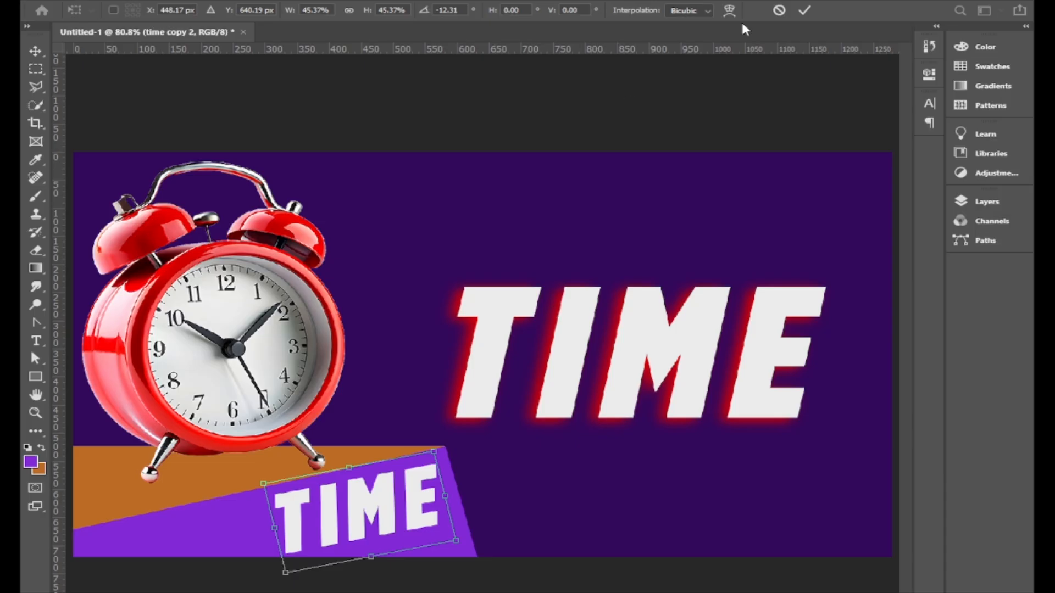
left_click(805, 10)
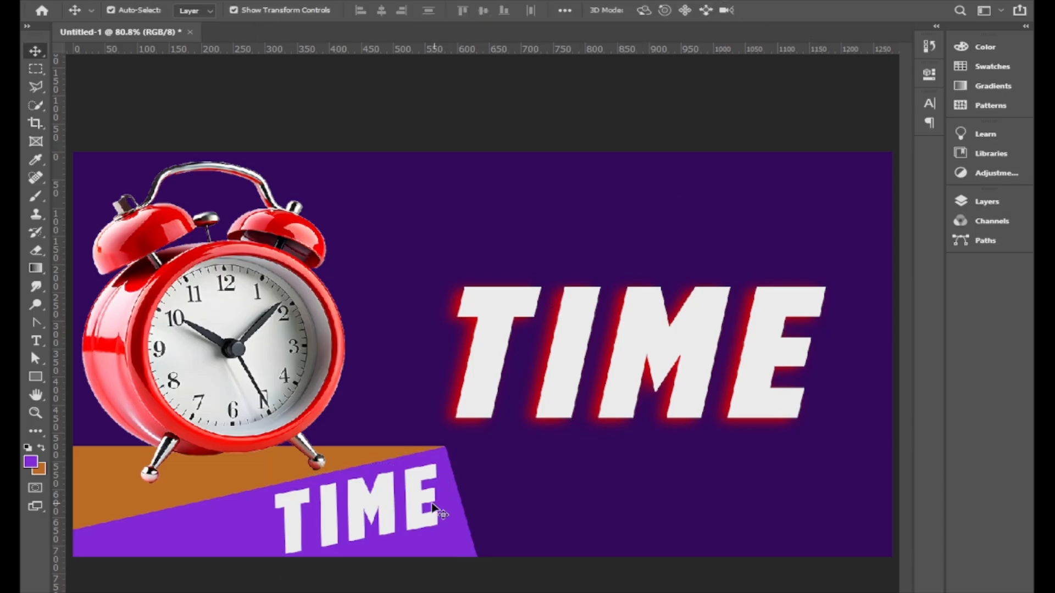
Lower the small slanted TIME text's opacity to 25% and deselect the layer
left_click(997, 204)
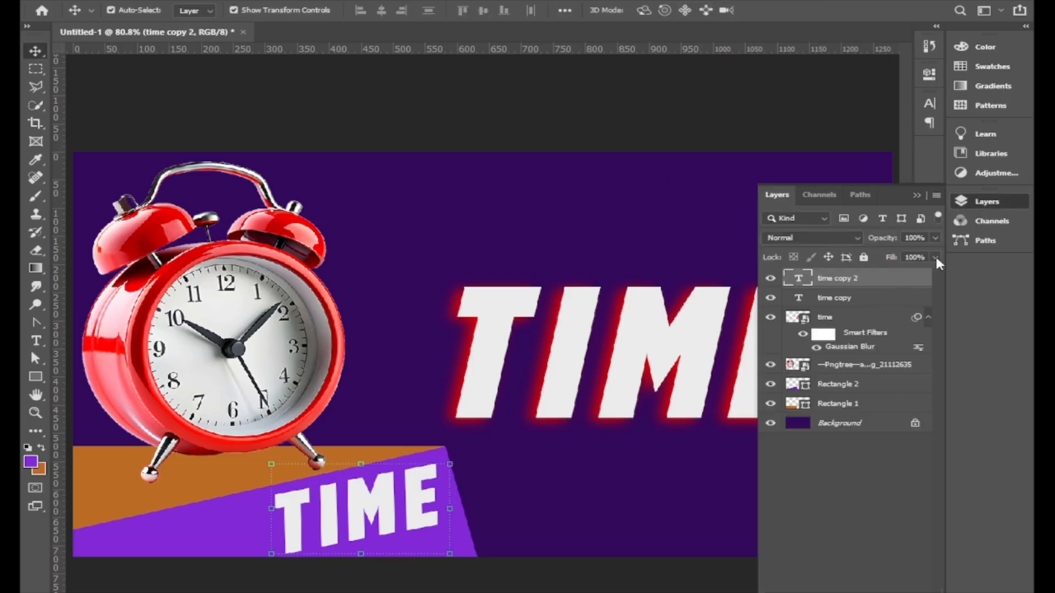
left_click(934, 237)
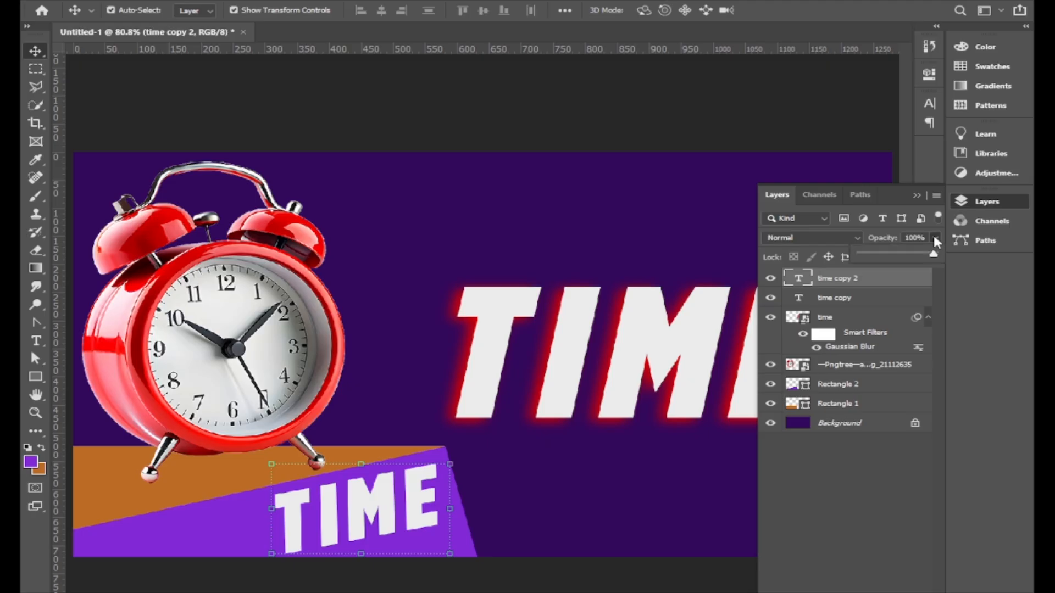
left_click_drag(934, 257, 873, 256)
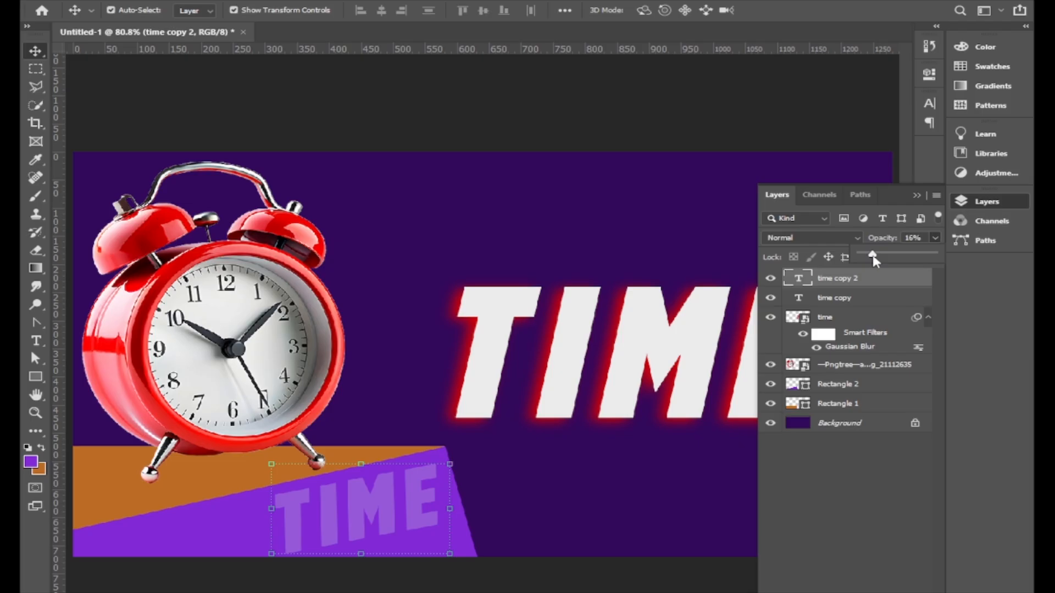
left_click_drag(872, 256, 879, 255)
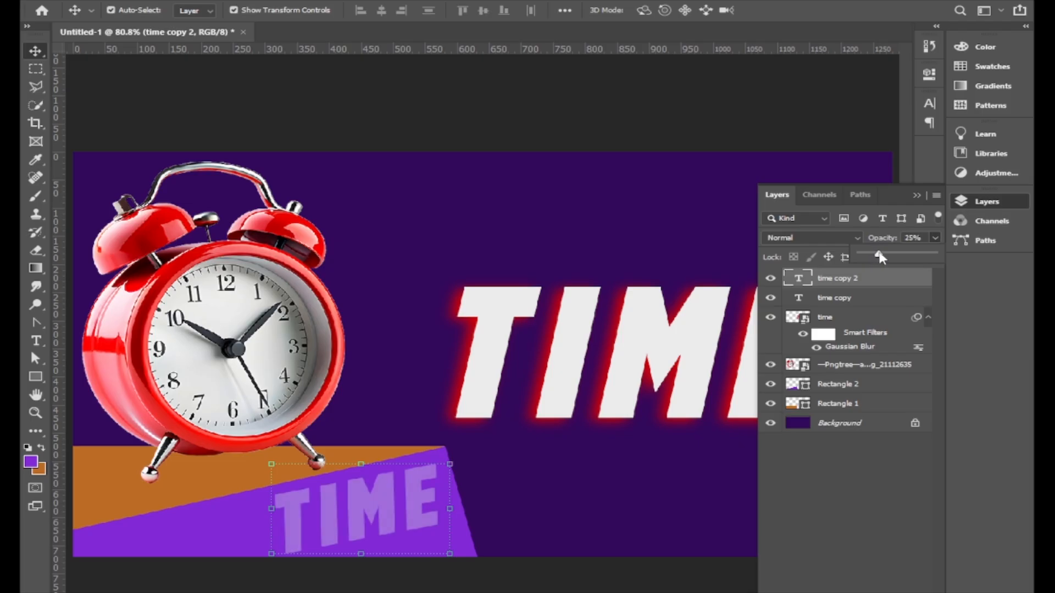
left_click(917, 193)
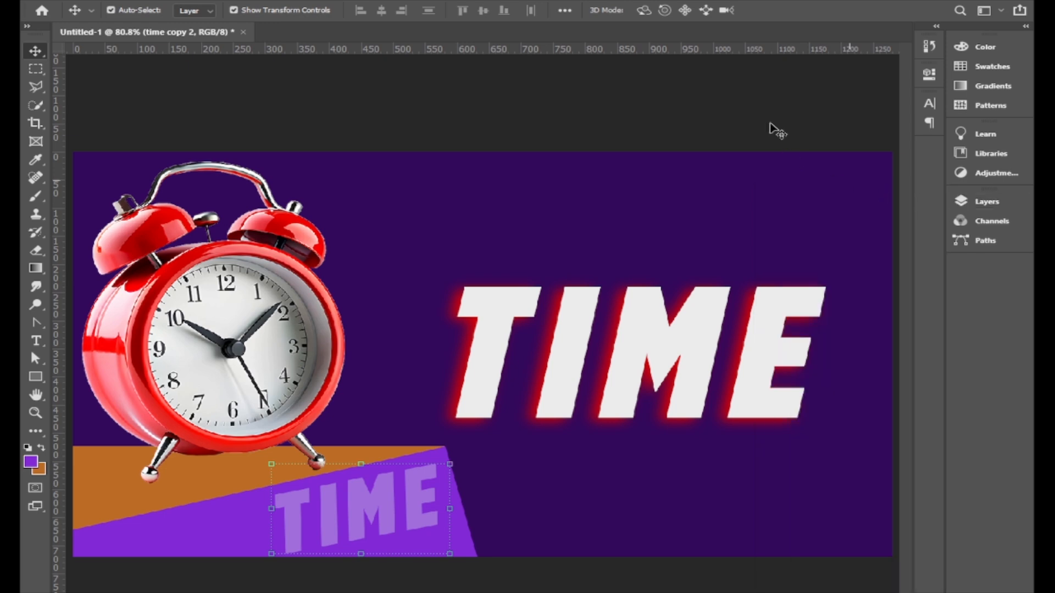
left_click(753, 107)
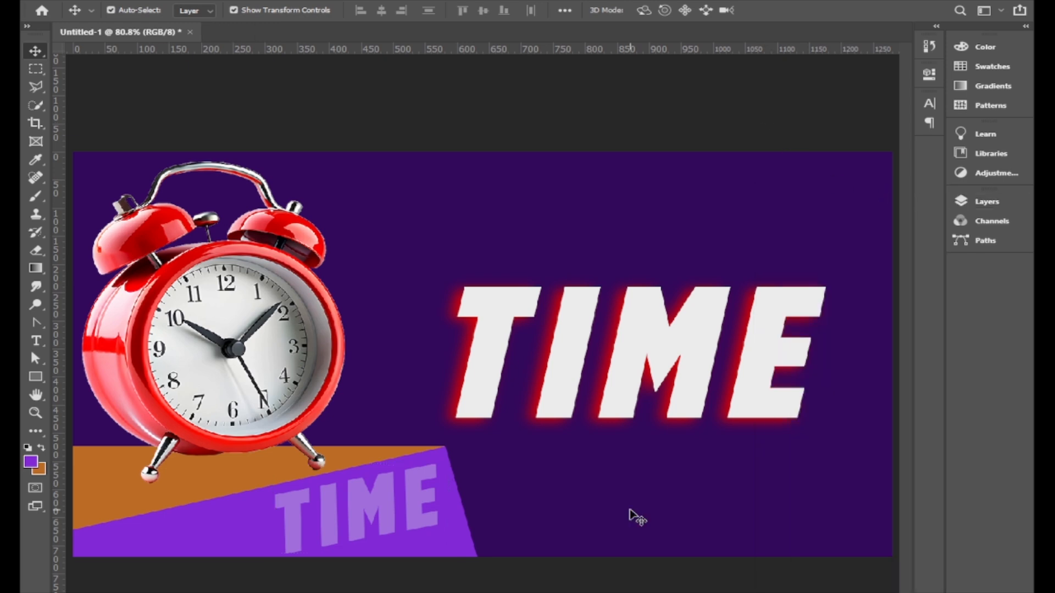
key("t")
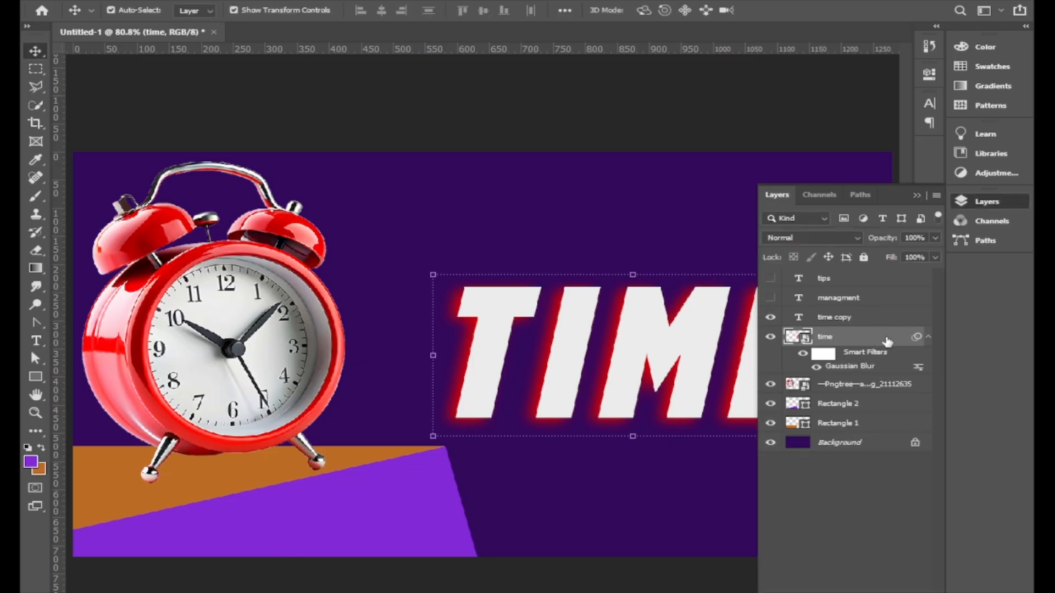
Reduce the opacity of the blurred red time shadow layer to 54%
left_click(935, 238)
left_click(884, 254)
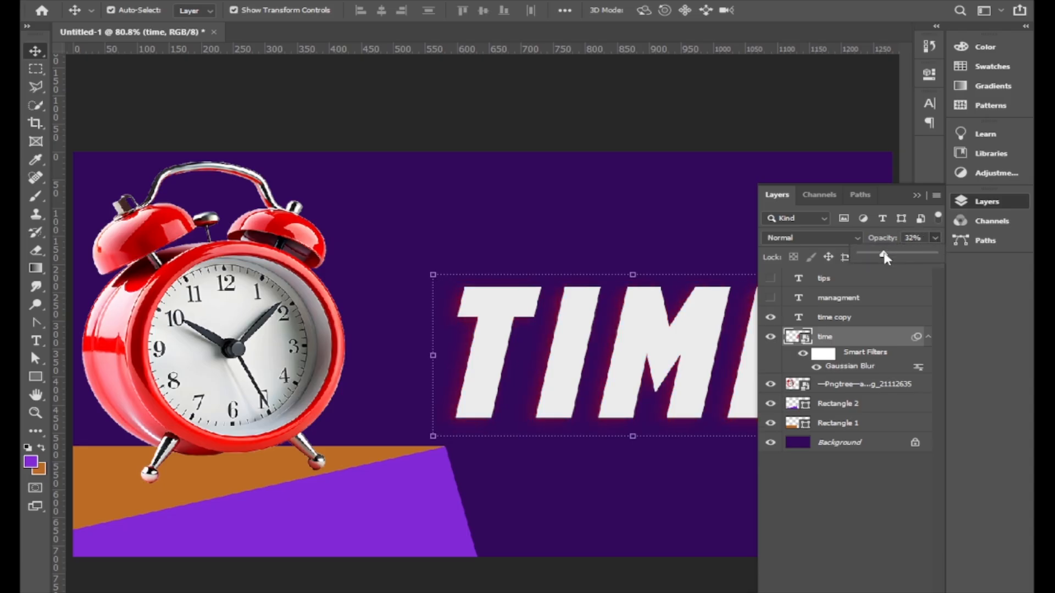
left_click_drag(883, 255, 892, 255)
Make the managment and tips text layers visible
left_click(771, 298)
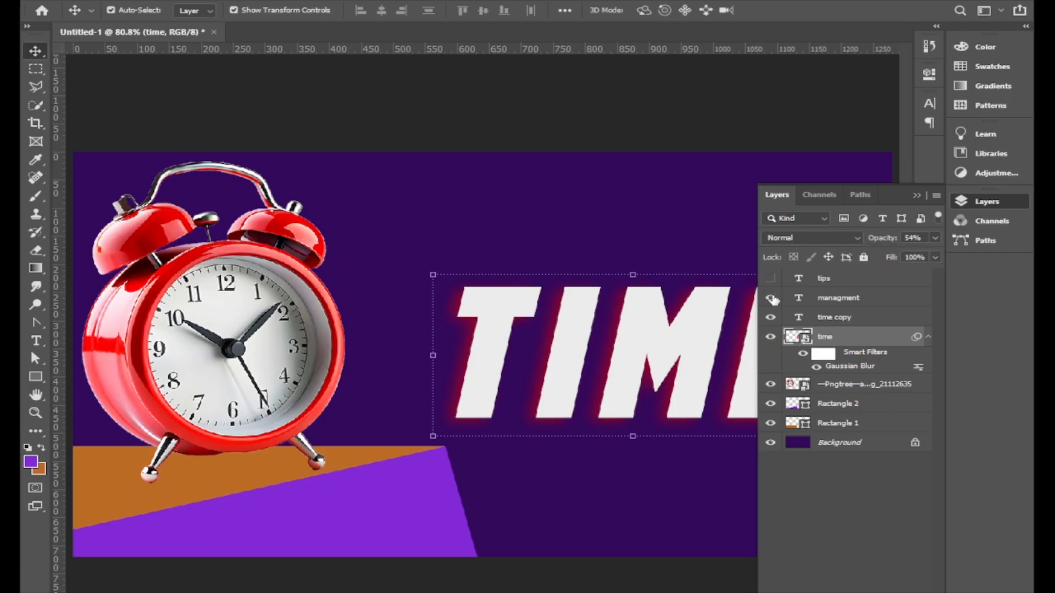
left_click(771, 278)
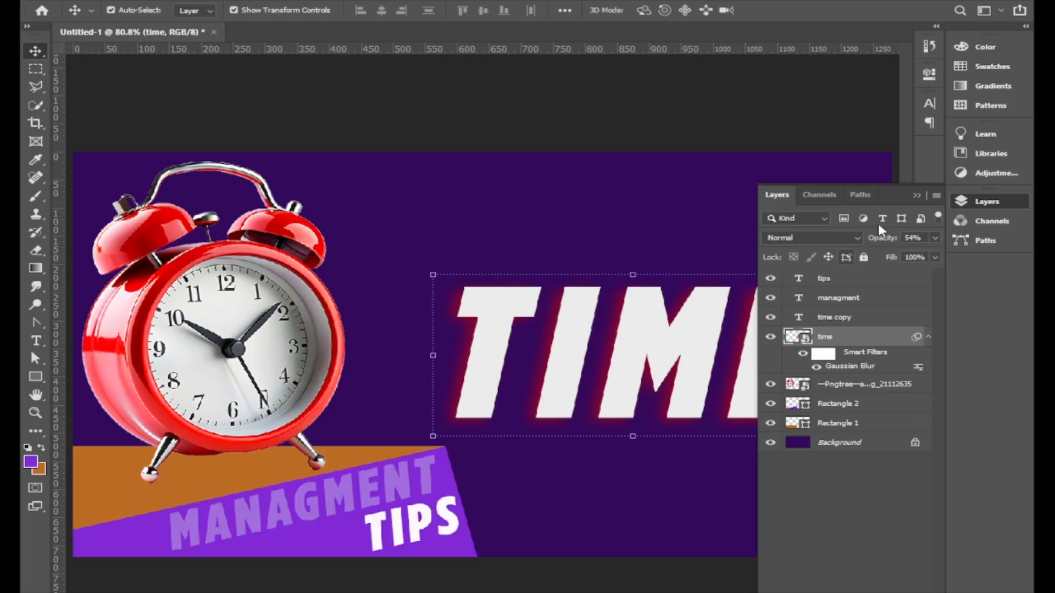
left_click(913, 187)
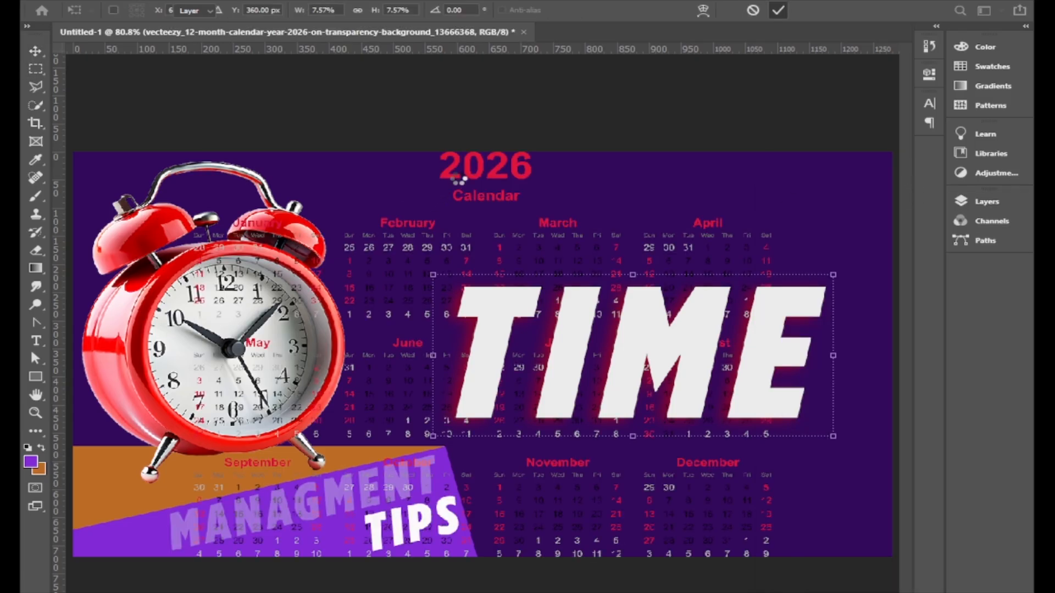
Commit the placed 2026 calendar image and move its layer beneath Rectangle 2, directly above Rectangle 1
key("Return")
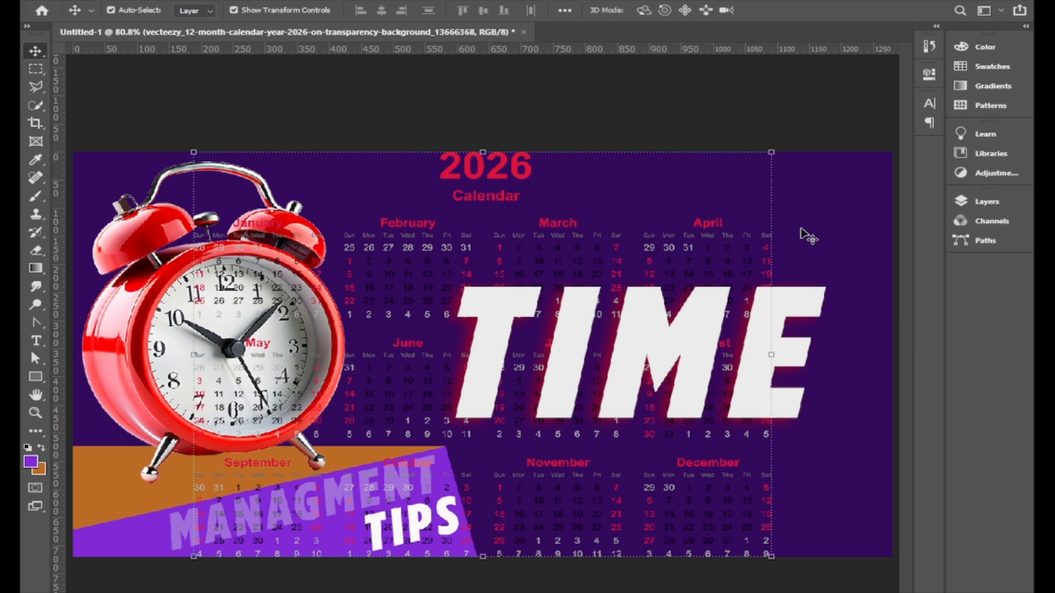
left_click(998, 202)
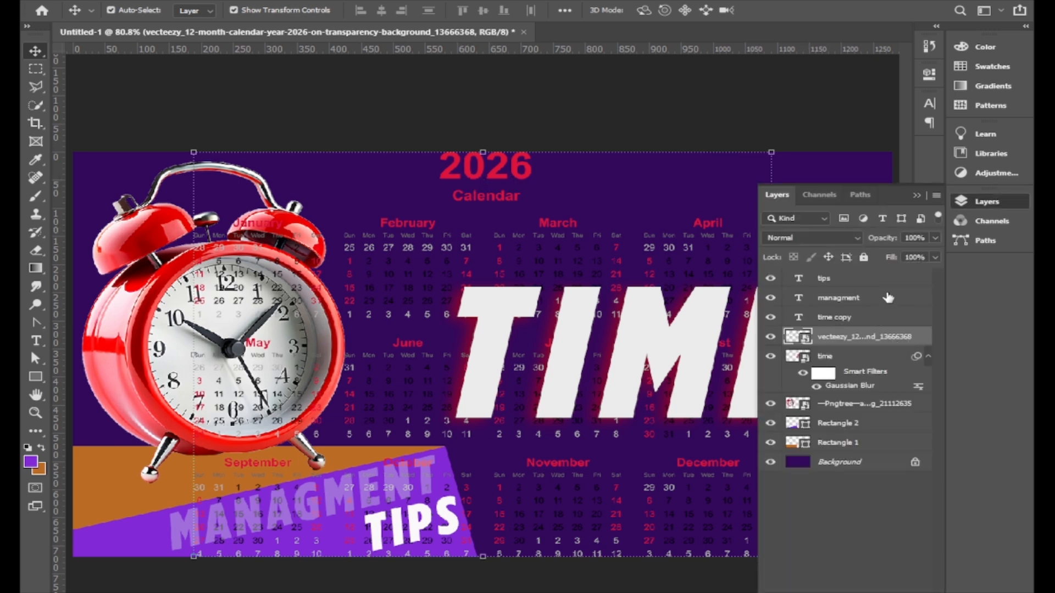
left_click_drag(877, 339, 880, 417)
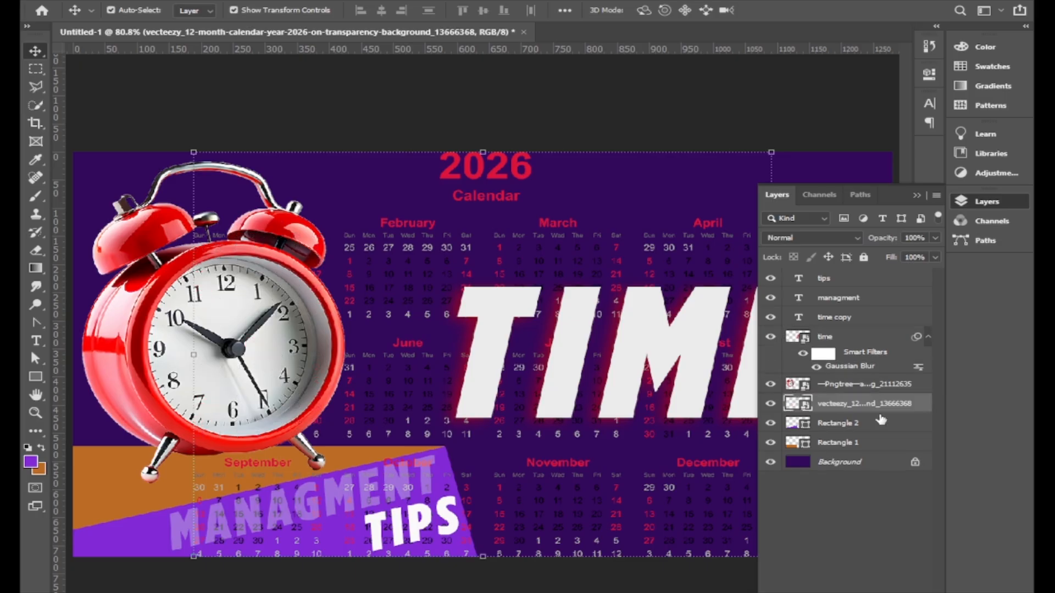
left_click_drag(898, 405, 903, 430)
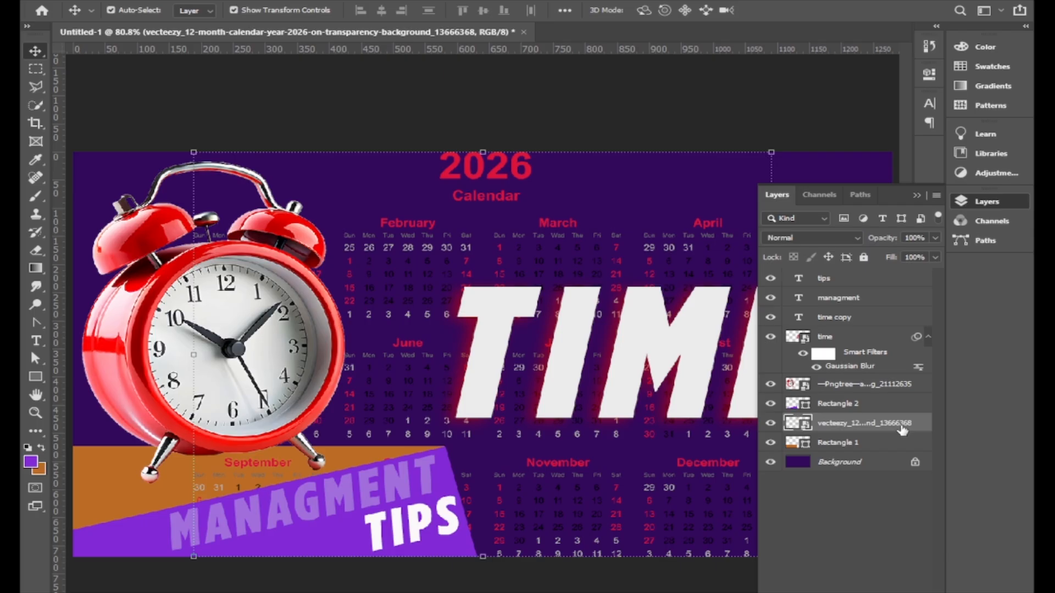
left_click(917, 198)
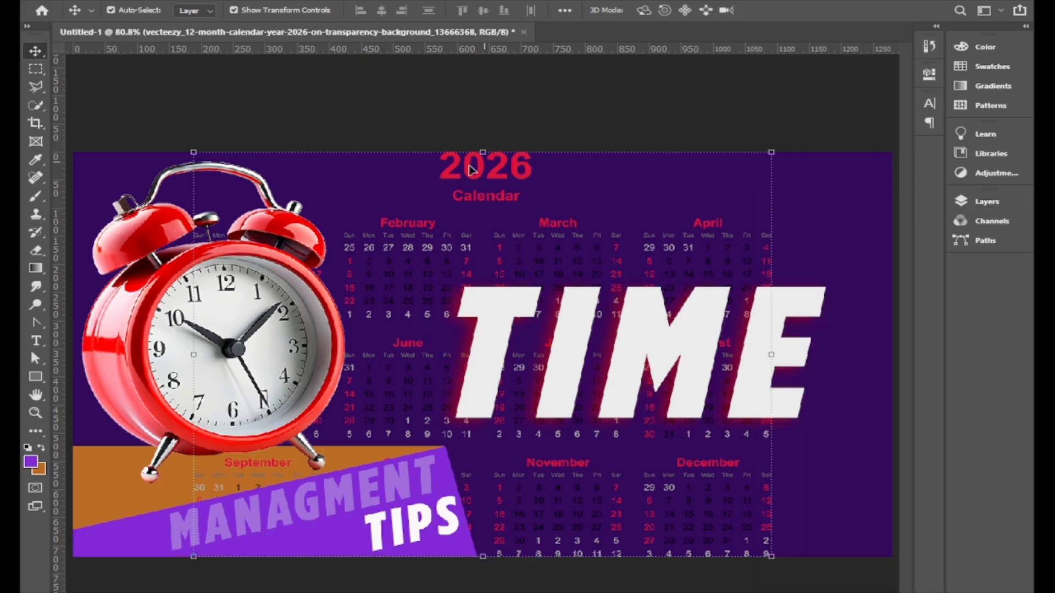
Move the calendar image right behind the TIME title, aligning it with the canvas's right and top edges
left_click_drag(491, 185, 617, 175)
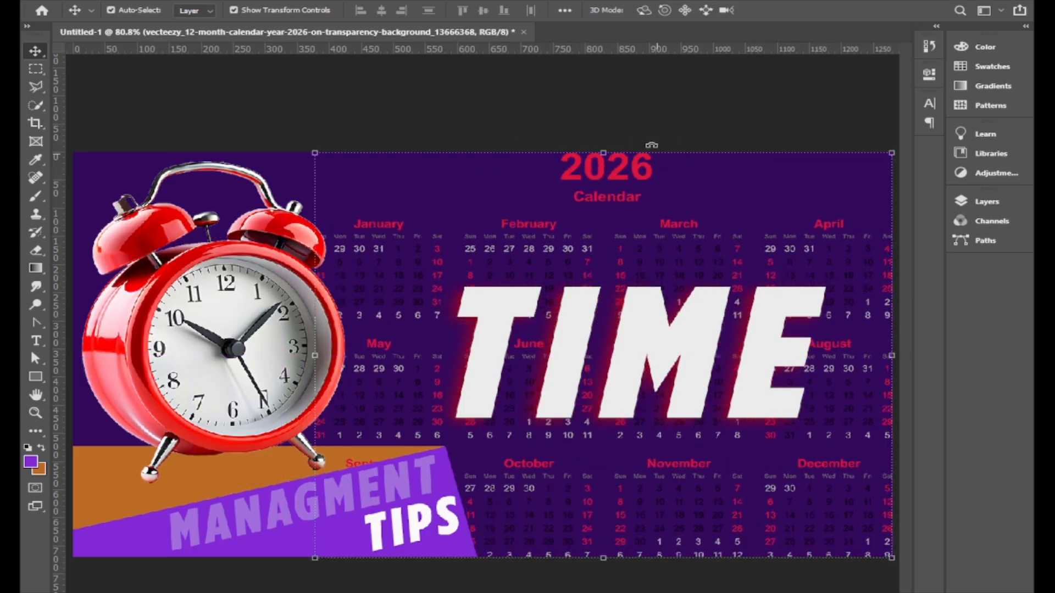
left_click(687, 105)
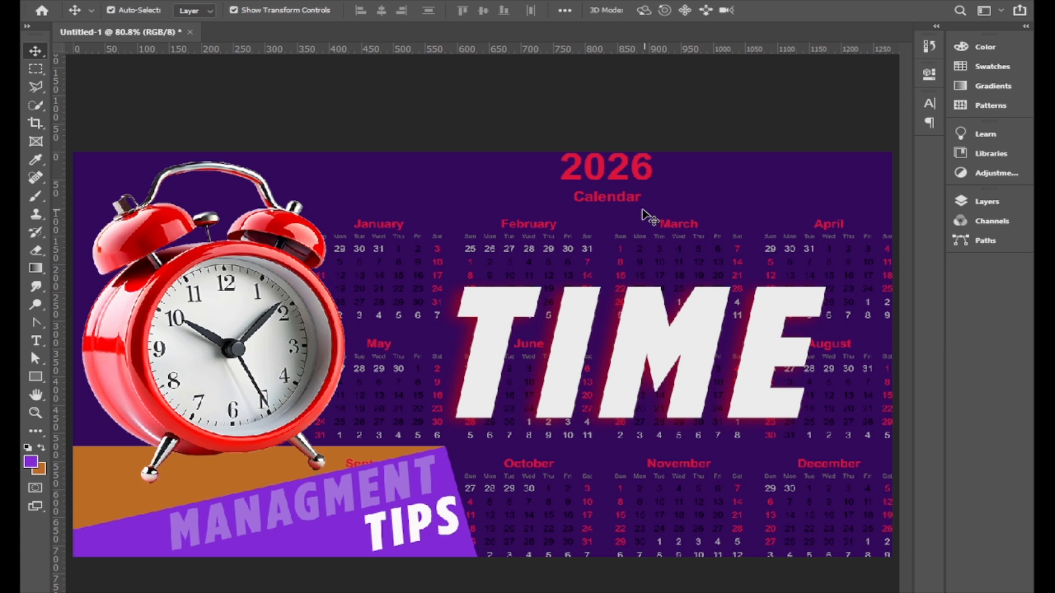
left_click(623, 183)
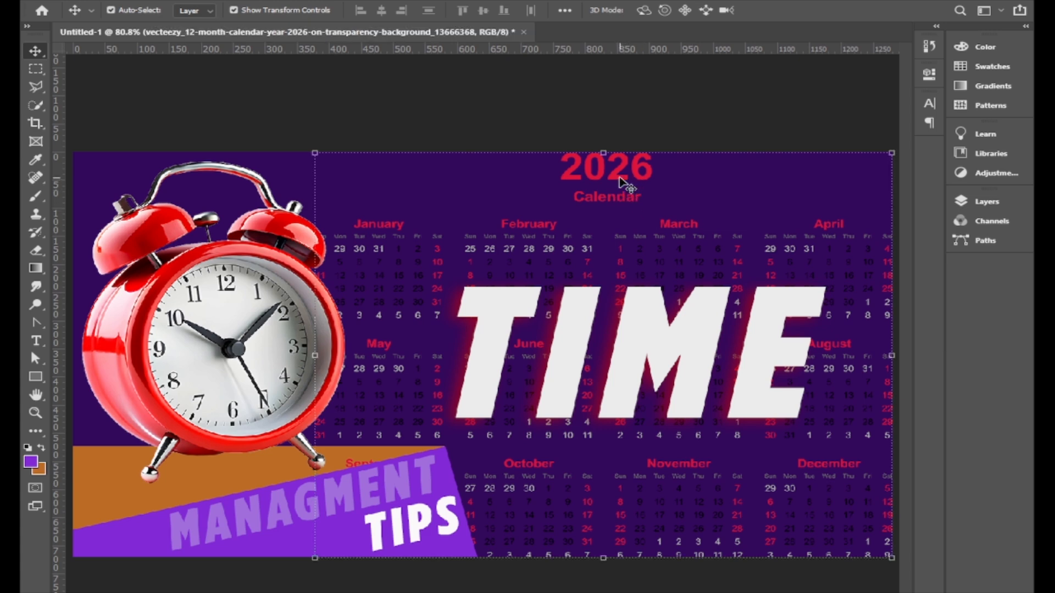
left_click_drag(619, 175, 619, 172)
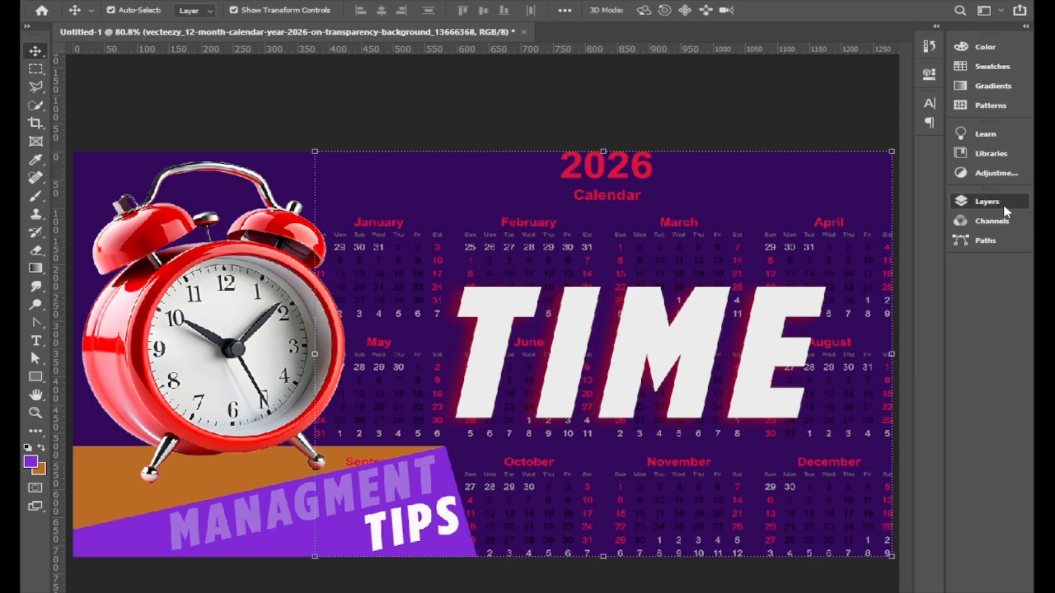
Fade the calendar image layer to about 36% opacity
left_click(1004, 202)
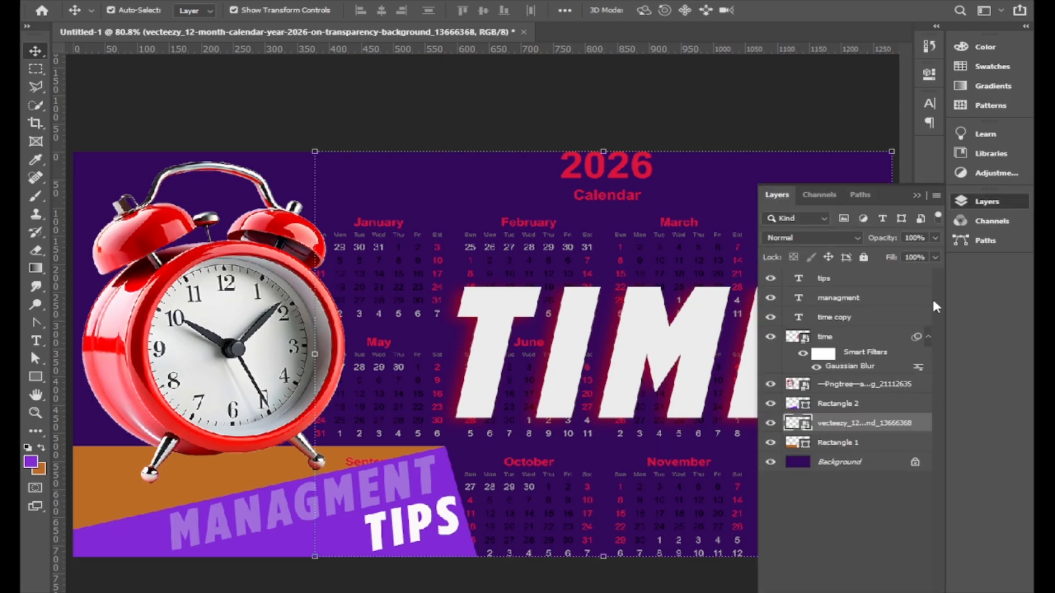
left_click(935, 238)
left_click(886, 253)
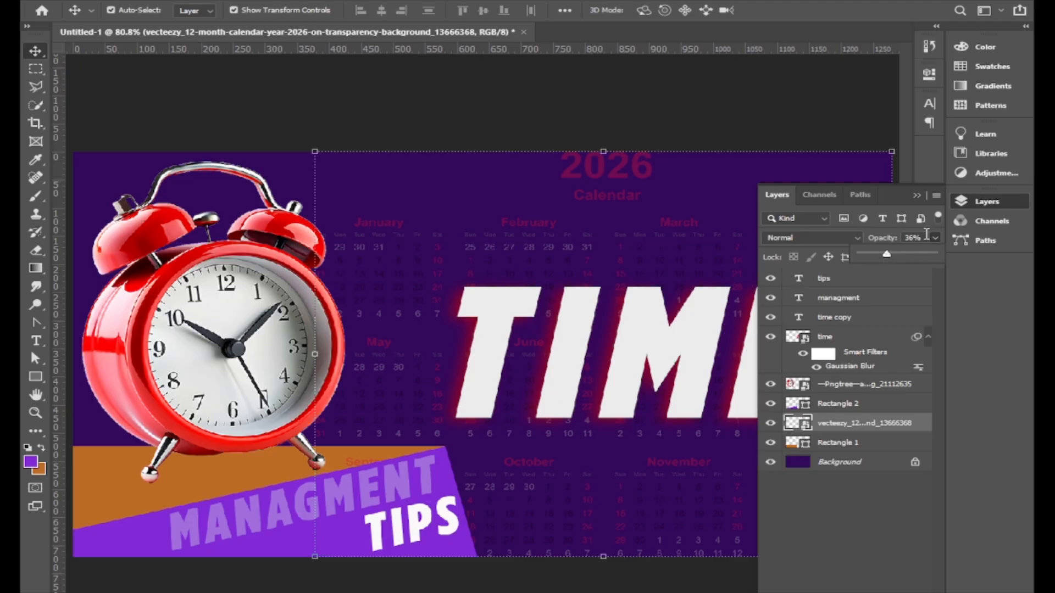
scroll(924, 234, "down", 1)
scroll(923, 234, "down", 2)
key("Up")
key("Up")
key("Up")
key("Return")
left_click(916, 197)
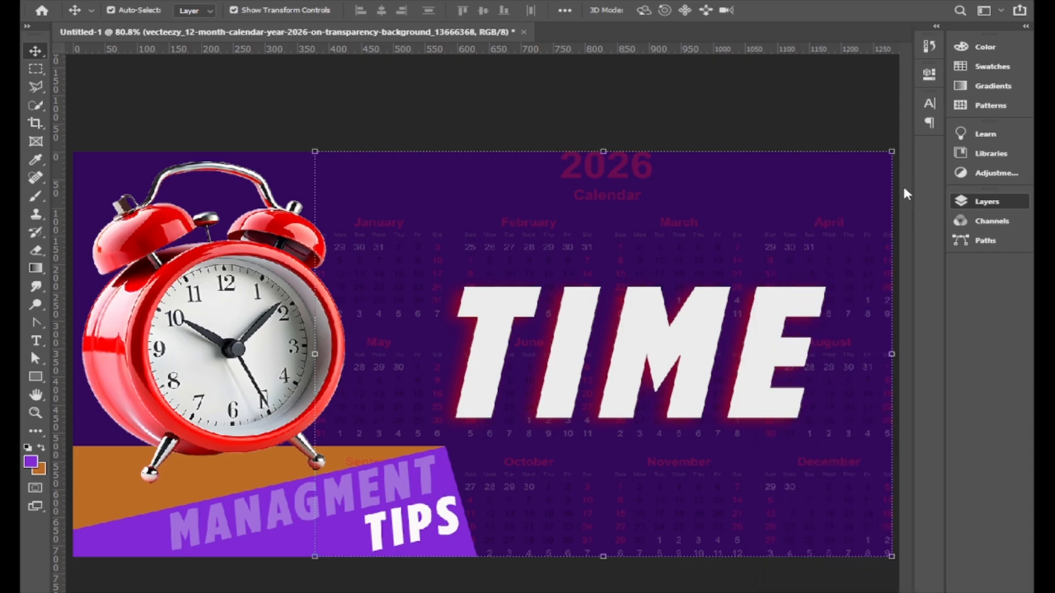